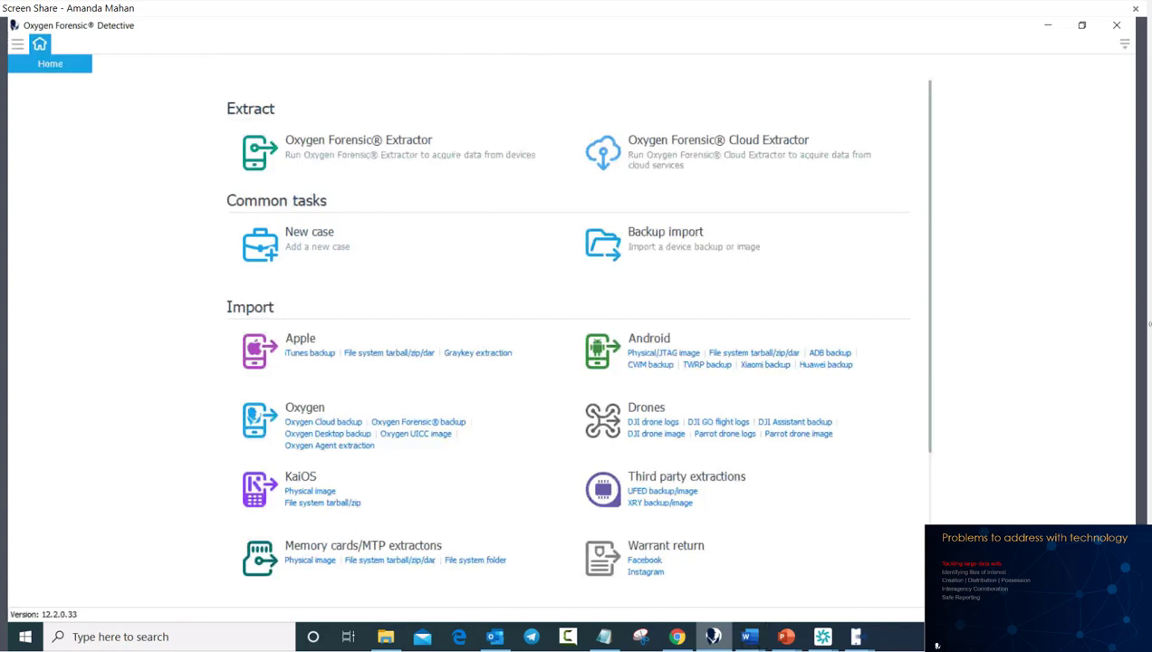
# Step: Bring up the four open Extractor windows for the iPhone 5c, the memory card, the Samsung Galaxy S3 and the Huawei Prism II
pyautogui.click(872, 640)
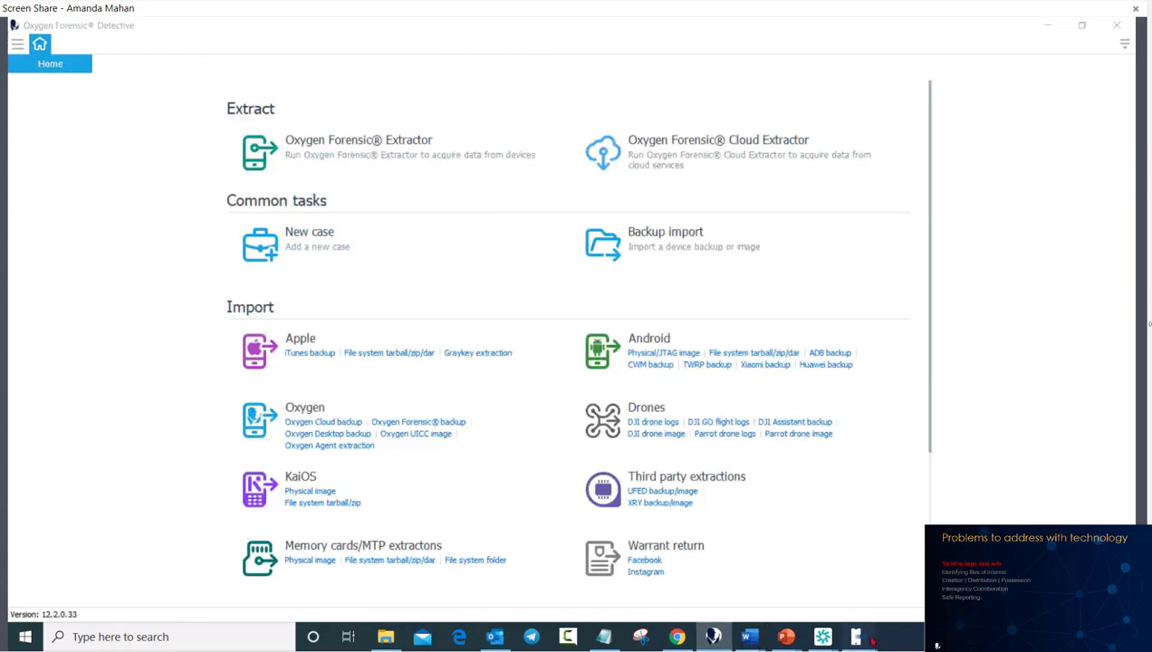
pyautogui.click(703, 557)
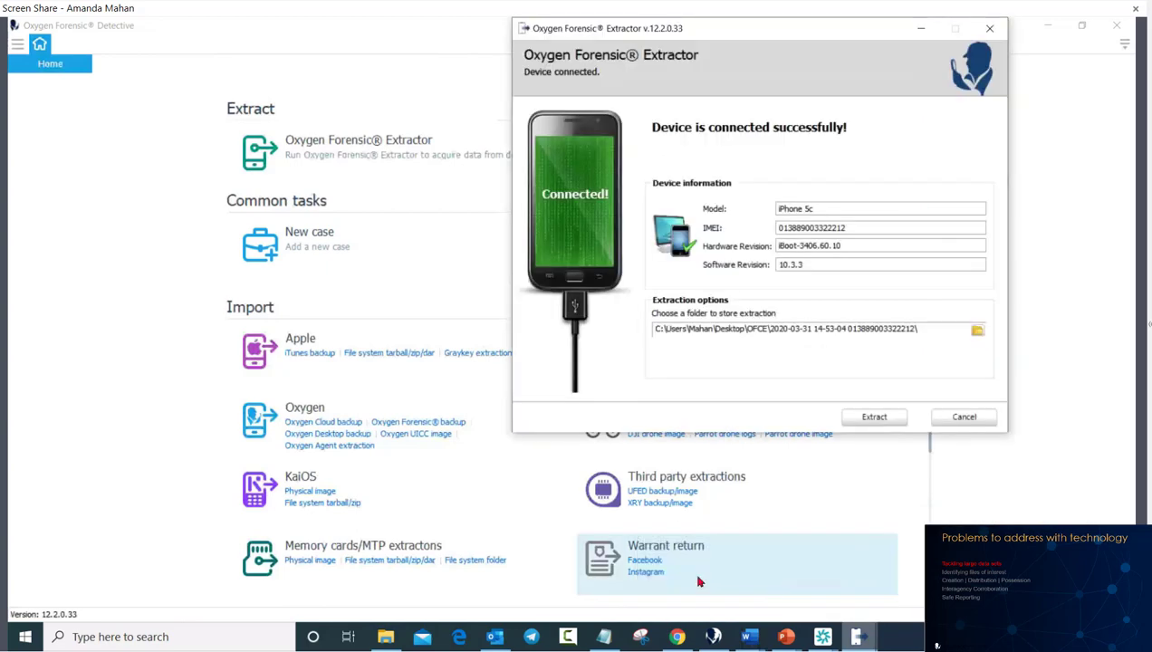
pyautogui.moveTo(858, 637)
pyautogui.click(803, 571)
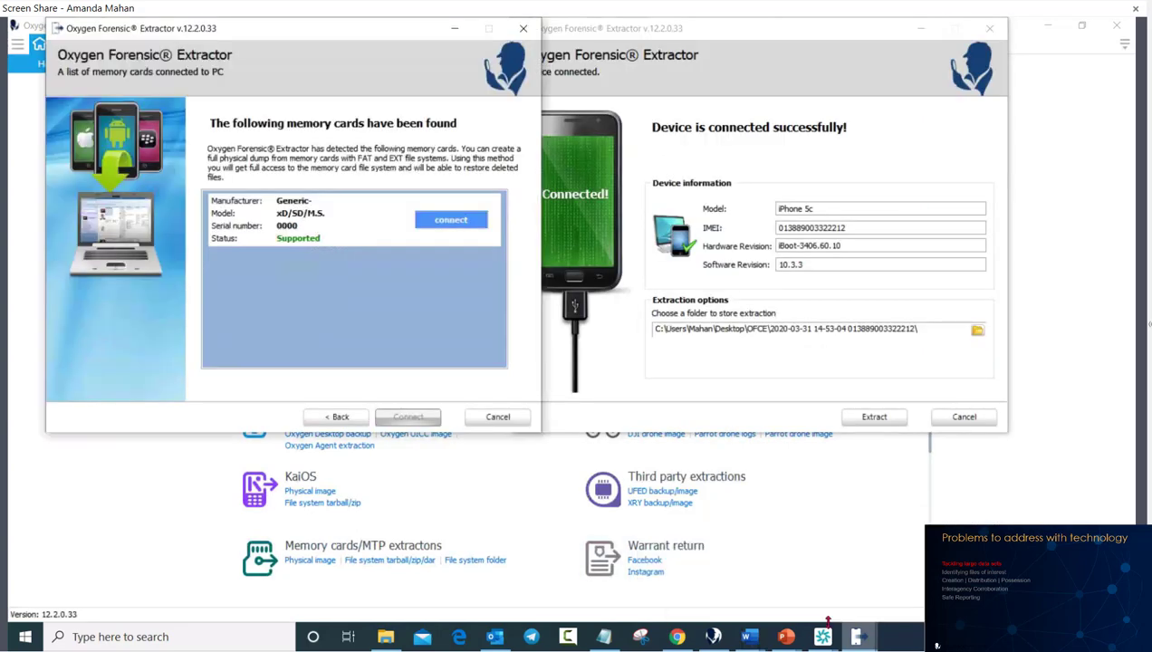
pyautogui.click(895, 570)
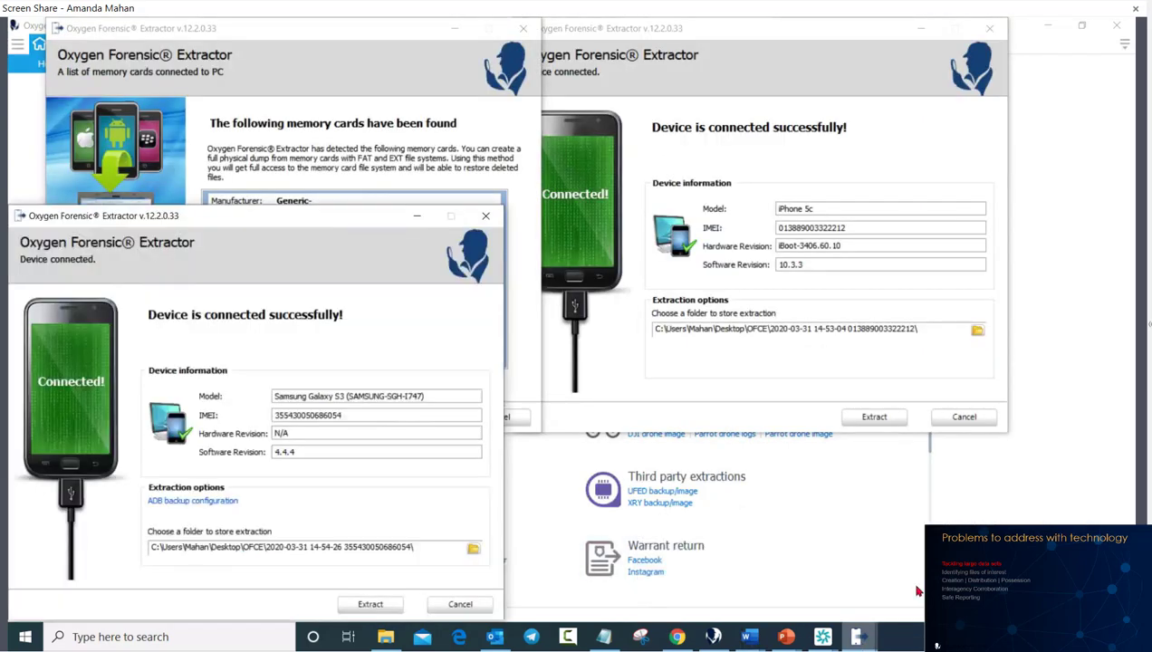
pyautogui.click(1023, 571)
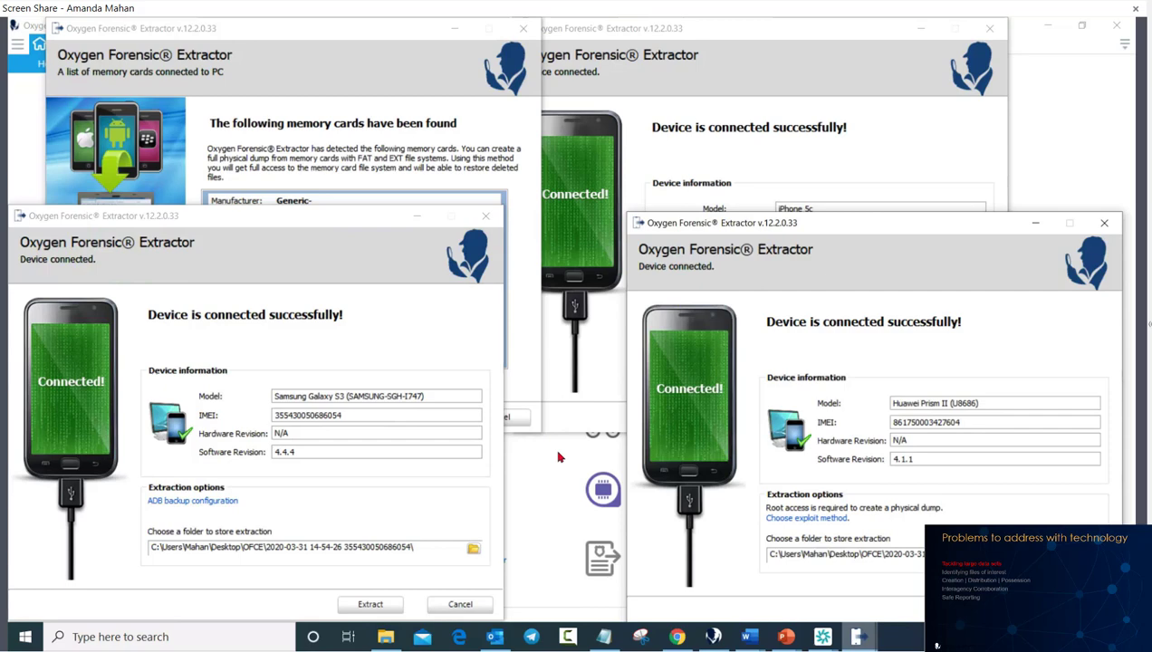
# Step: Minimize all four Extractor windows to return to the Oxygen Forensic Detective home screen
pyautogui.click(1033, 224)
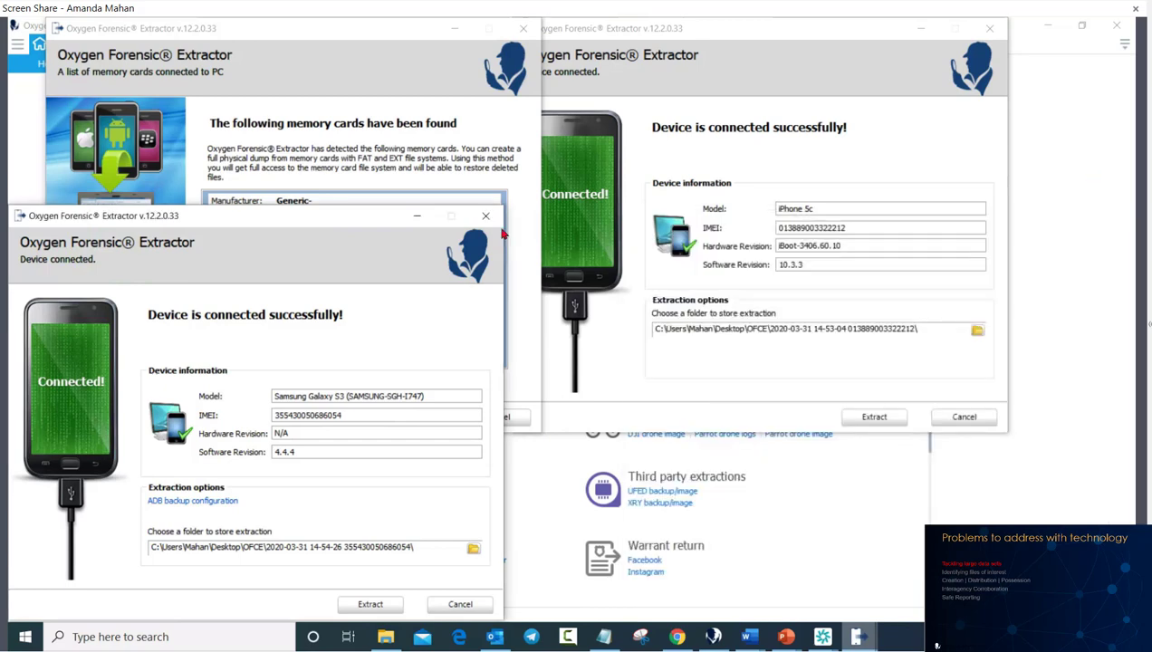
pyautogui.click(417, 217)
pyautogui.click(453, 32)
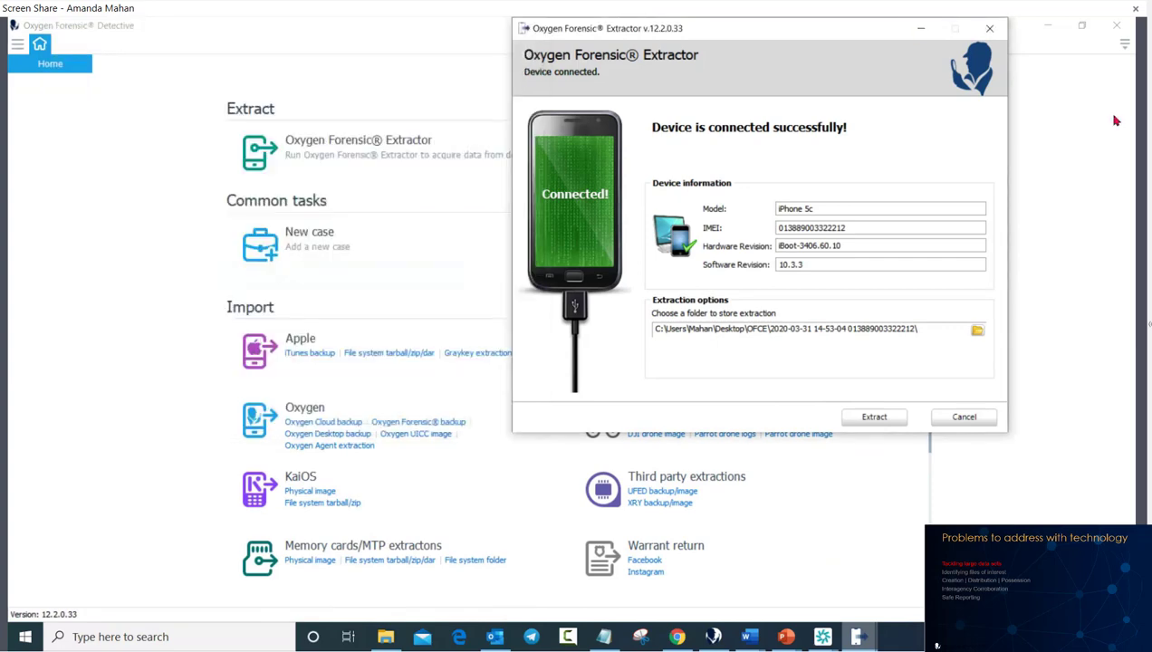
pyautogui.click(918, 30)
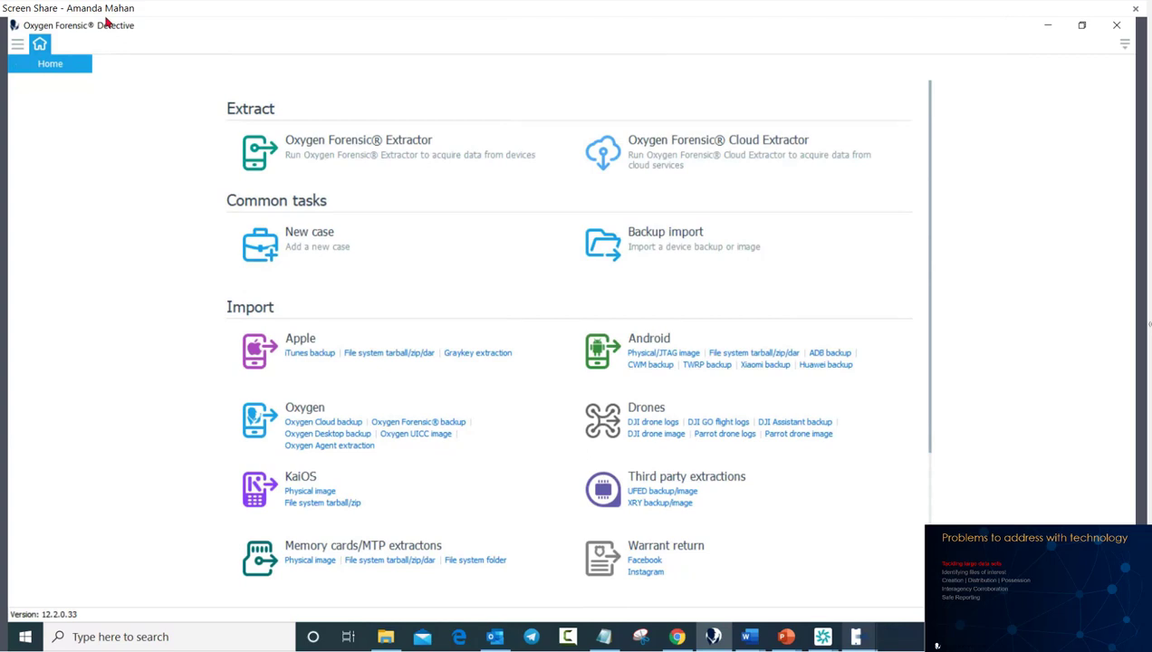
# Step: In the advanced analytics options, disable Weapon, Extremism and Graphic violence, and set the Pornography, Nudity and Child abuse thresholds to Low
pyautogui.click(1124, 45)
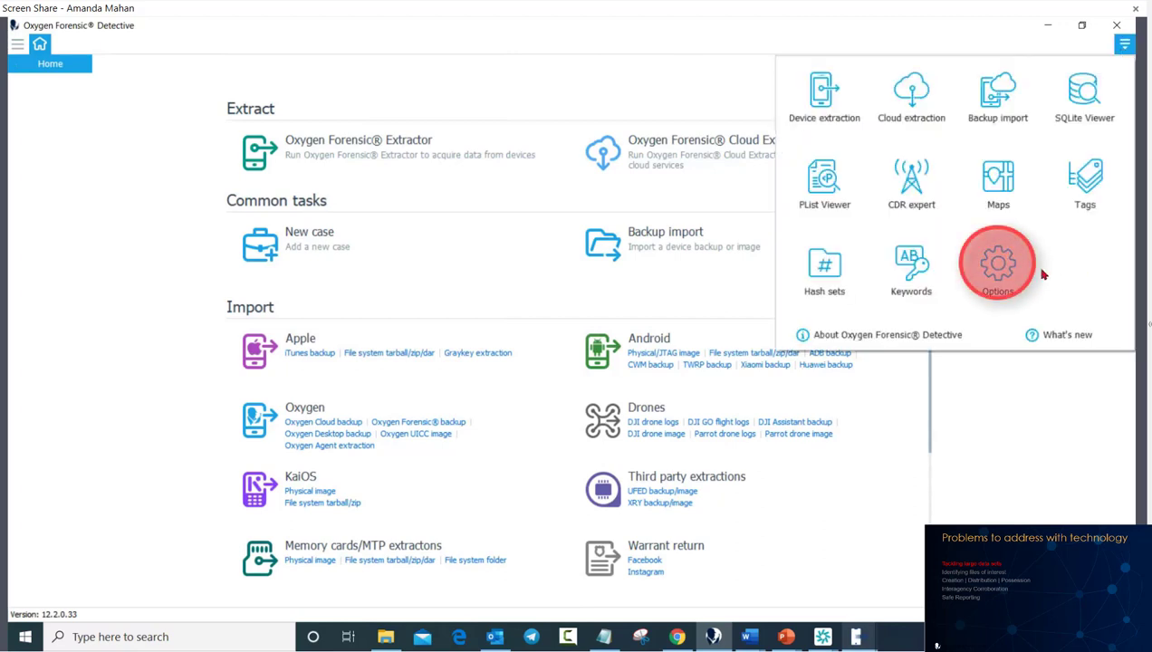
pyautogui.click(1011, 274)
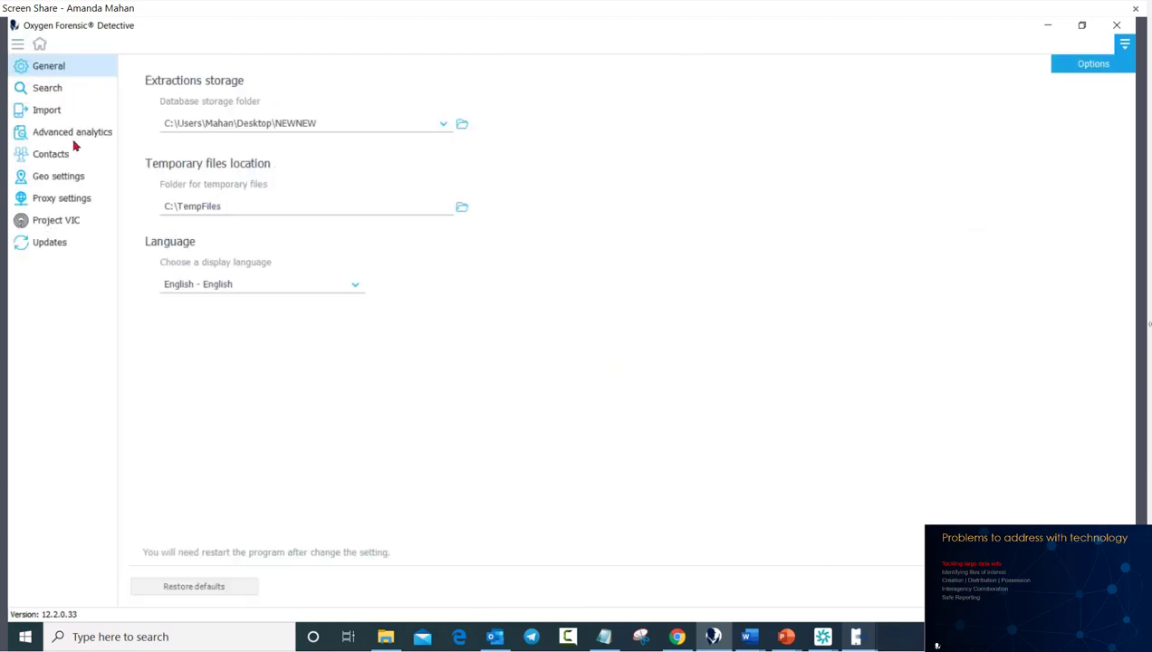
pyautogui.click(78, 137)
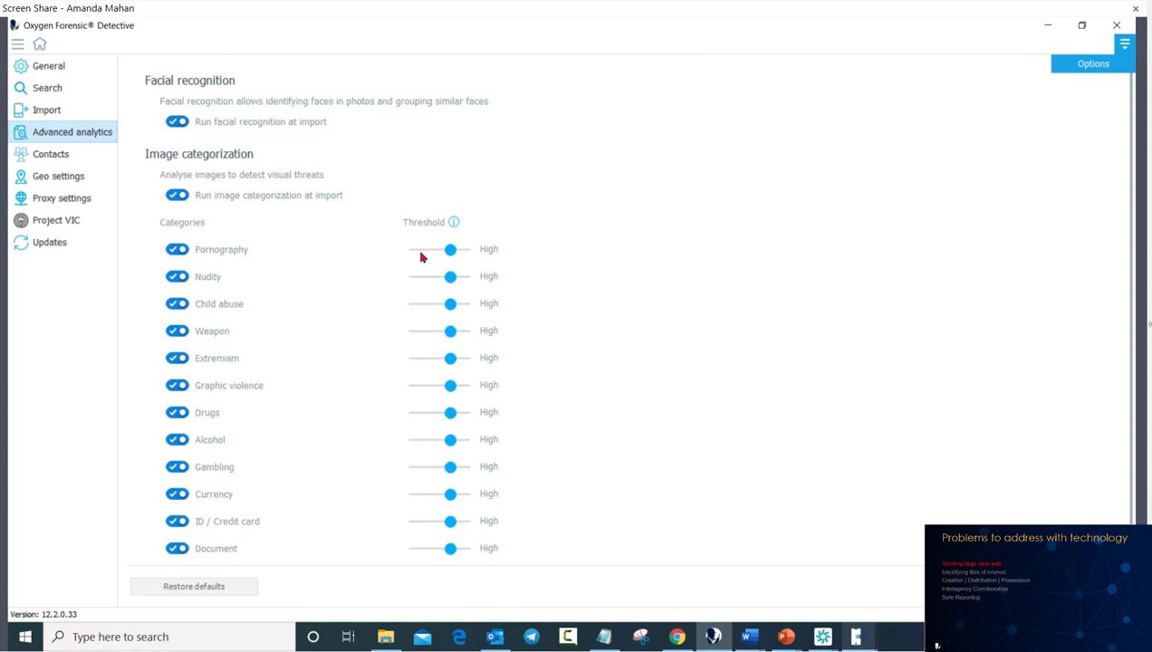
pyautogui.click(177, 331)
pyautogui.click(178, 359)
pyautogui.click(177, 385)
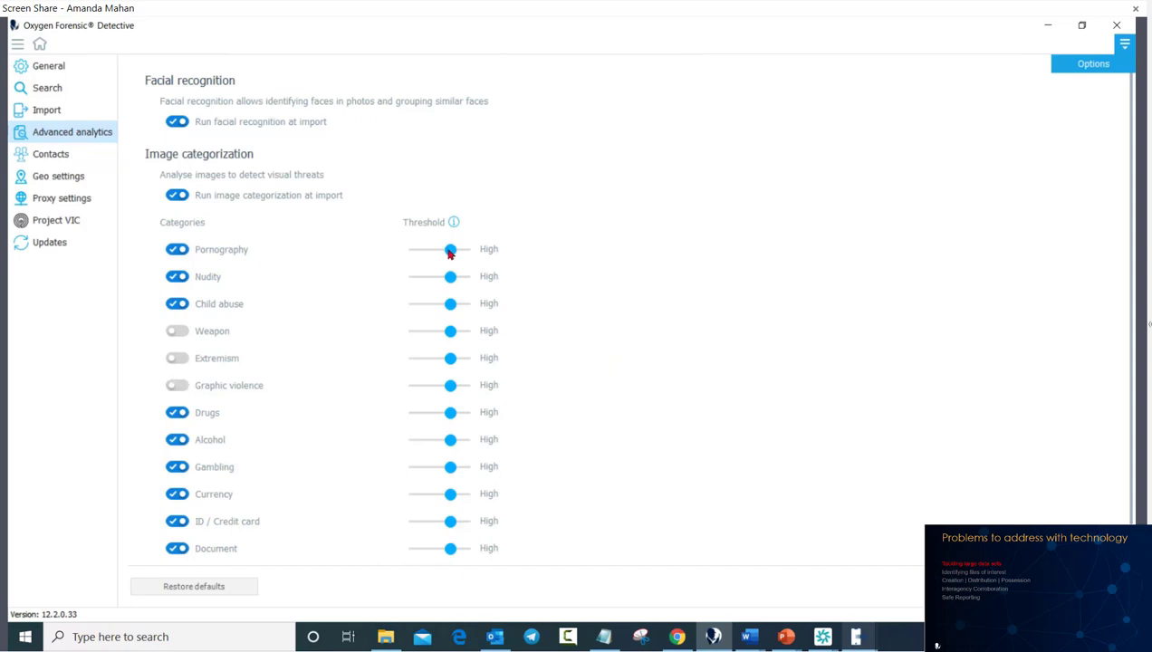
pyautogui.moveTo(450, 253); pyautogui.dragTo(412, 305)
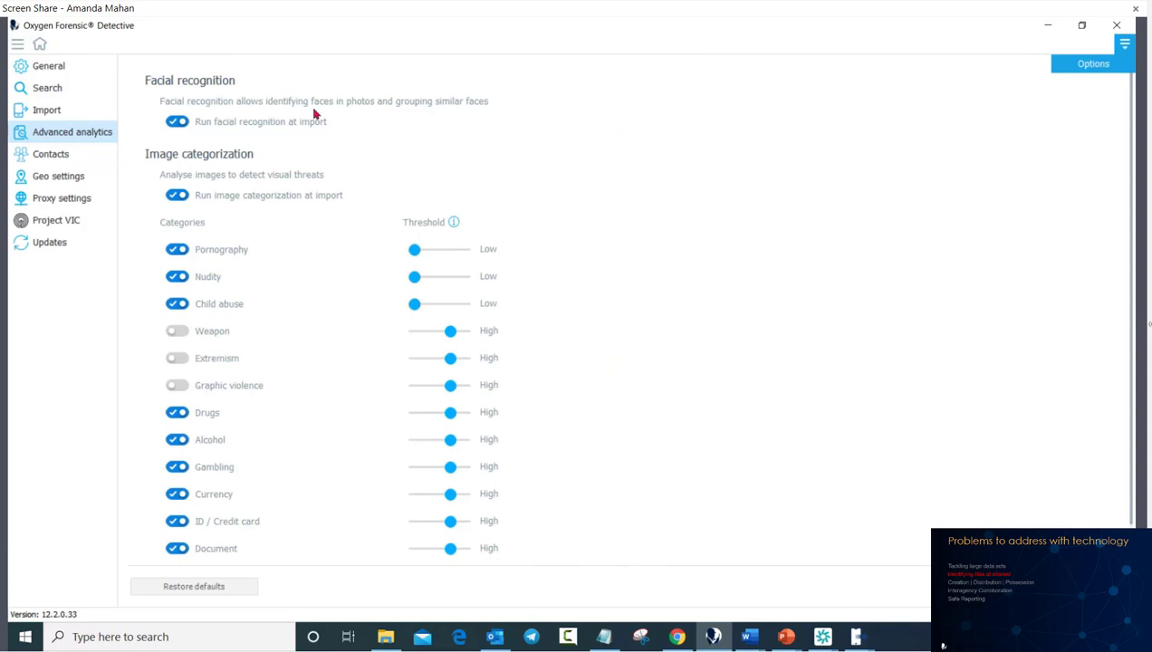
# Step: Open the hash sets manager and look through its known files and its own hash sets
pyautogui.click(1123, 47)
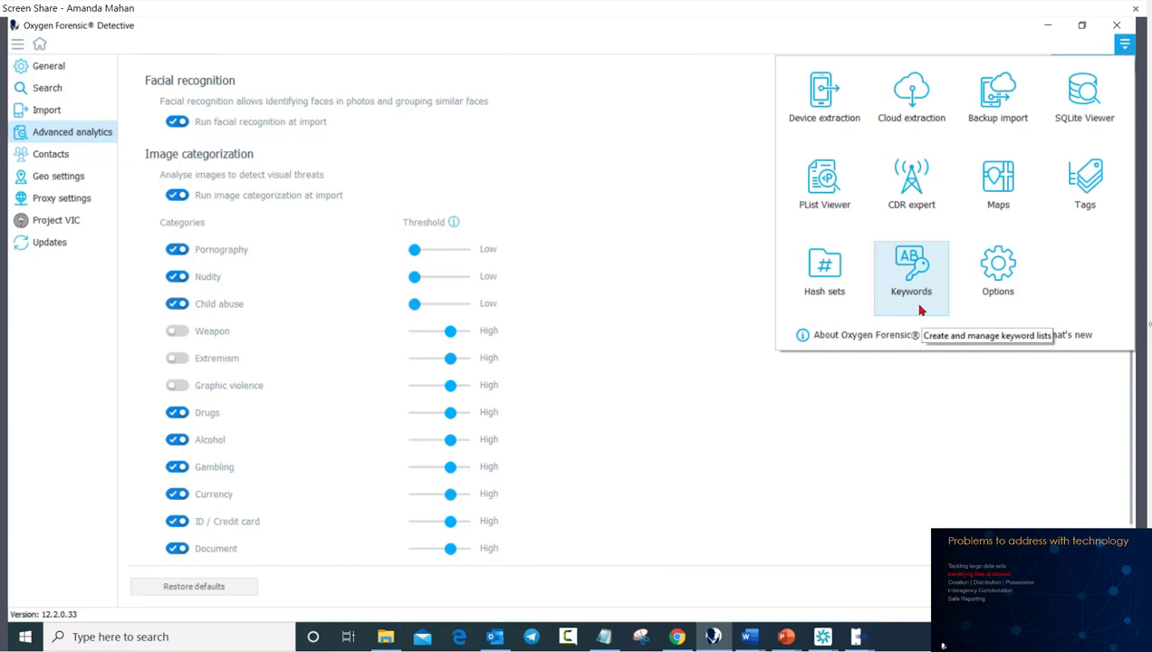
pyautogui.click(831, 292)
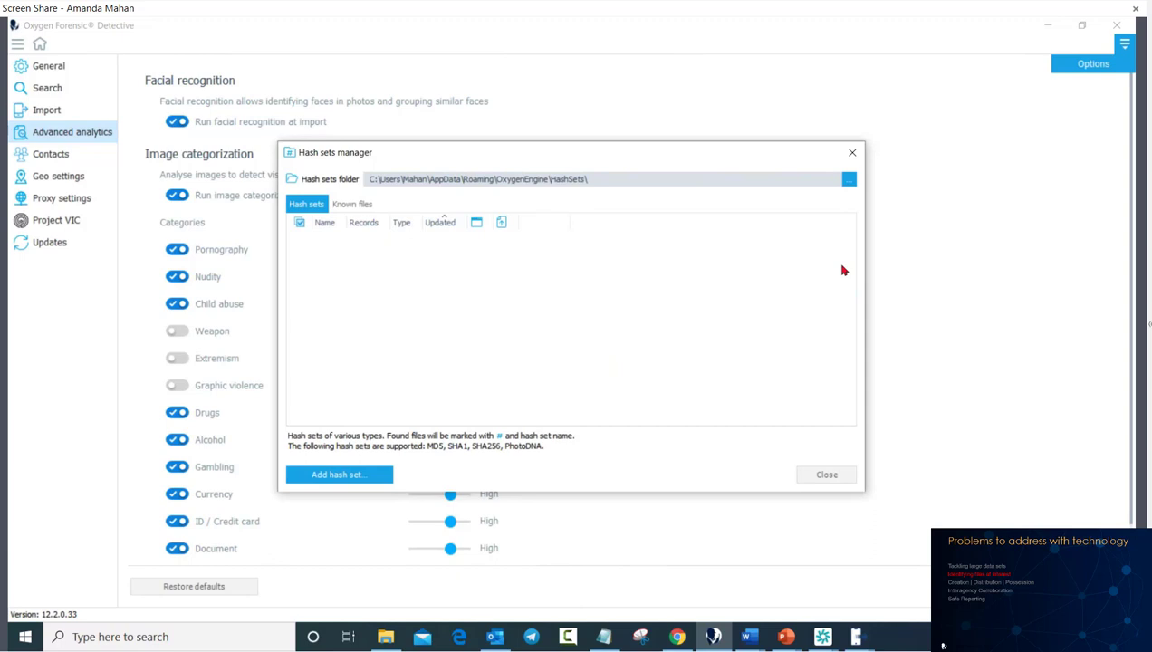
pyautogui.click(348, 206)
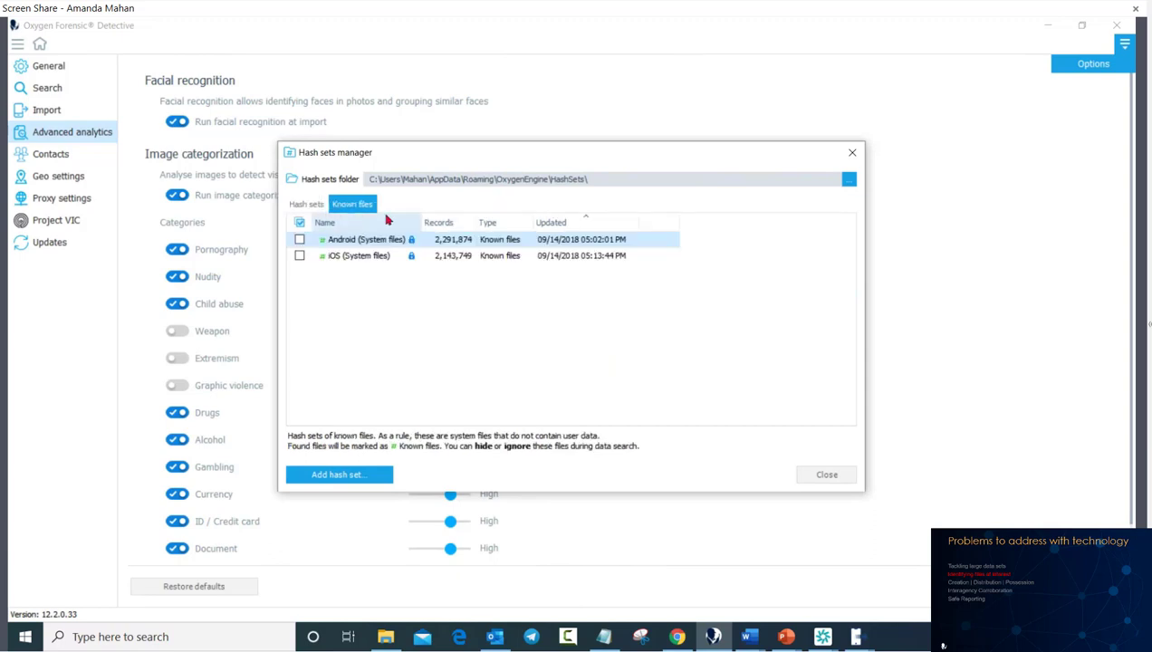
pyautogui.click(313, 205)
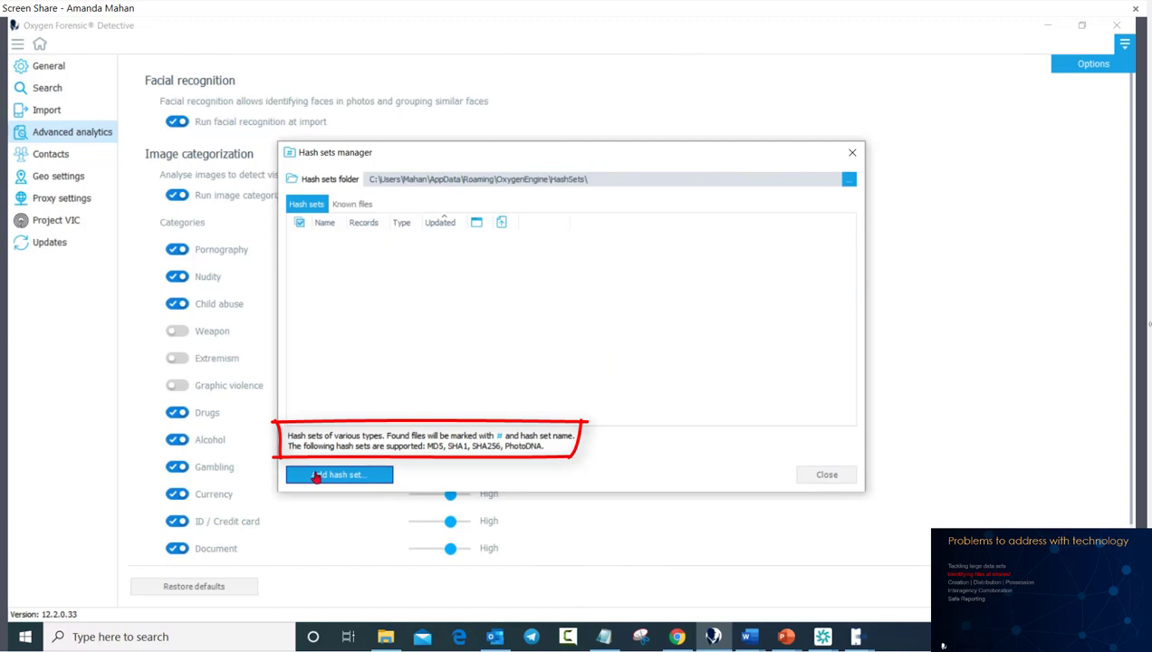
# Step: Start a new hash set and review the available types, keeping Project VIC selected
pyautogui.click(314, 478)
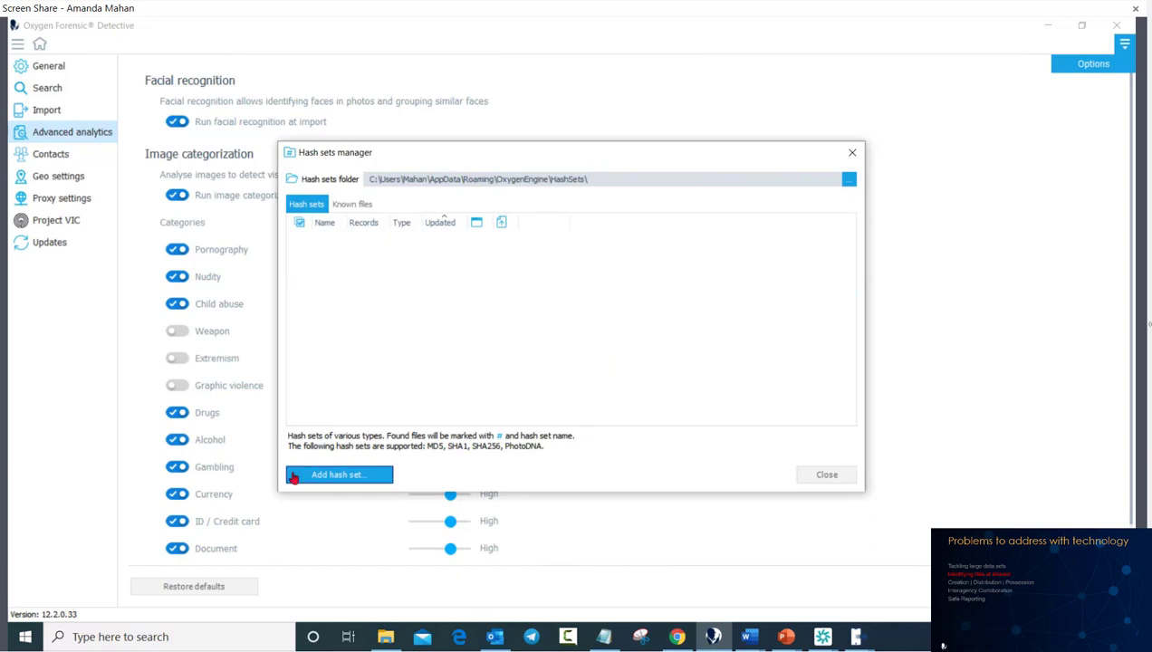
pyautogui.click(294, 478)
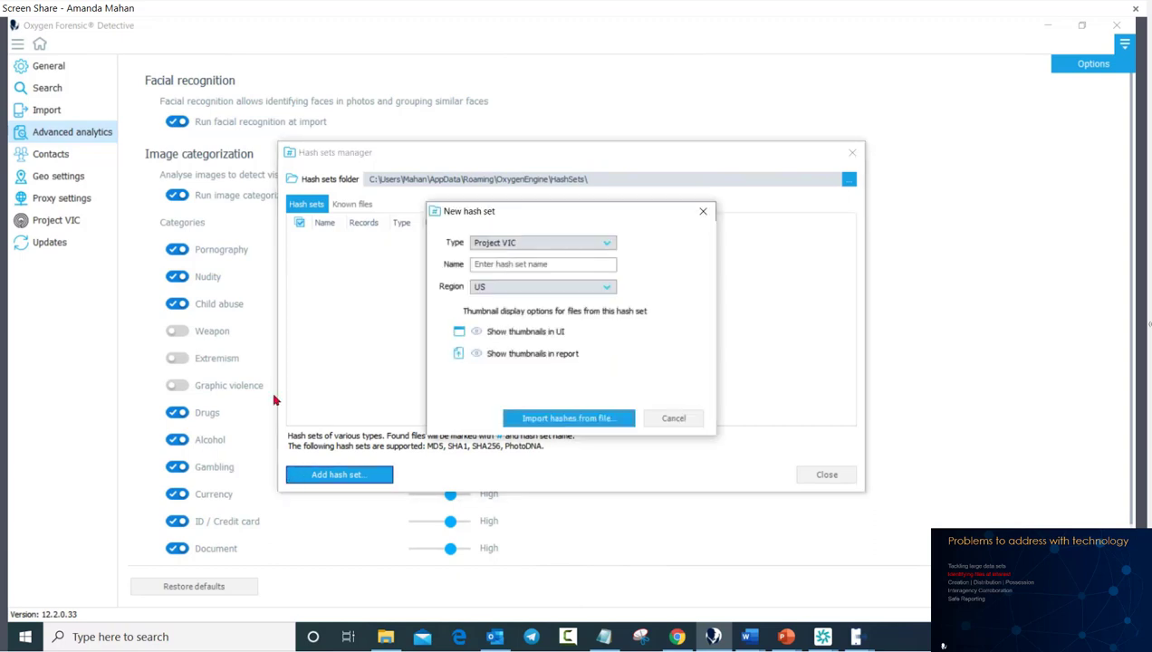
pyautogui.click(610, 244)
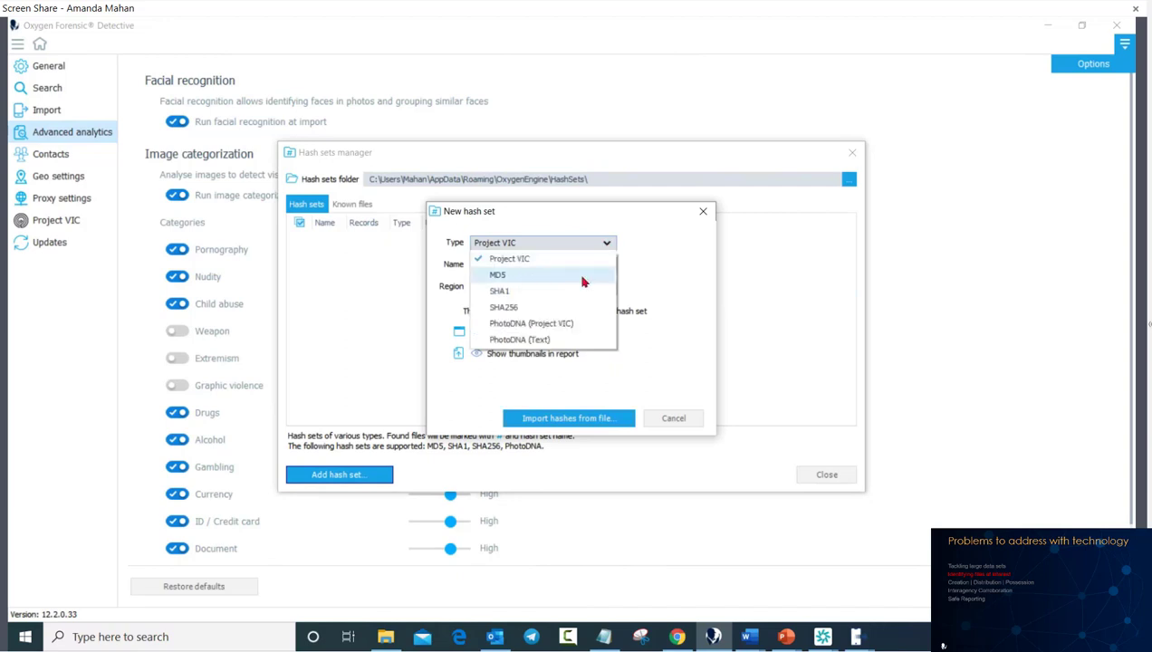
pyautogui.click(631, 240)
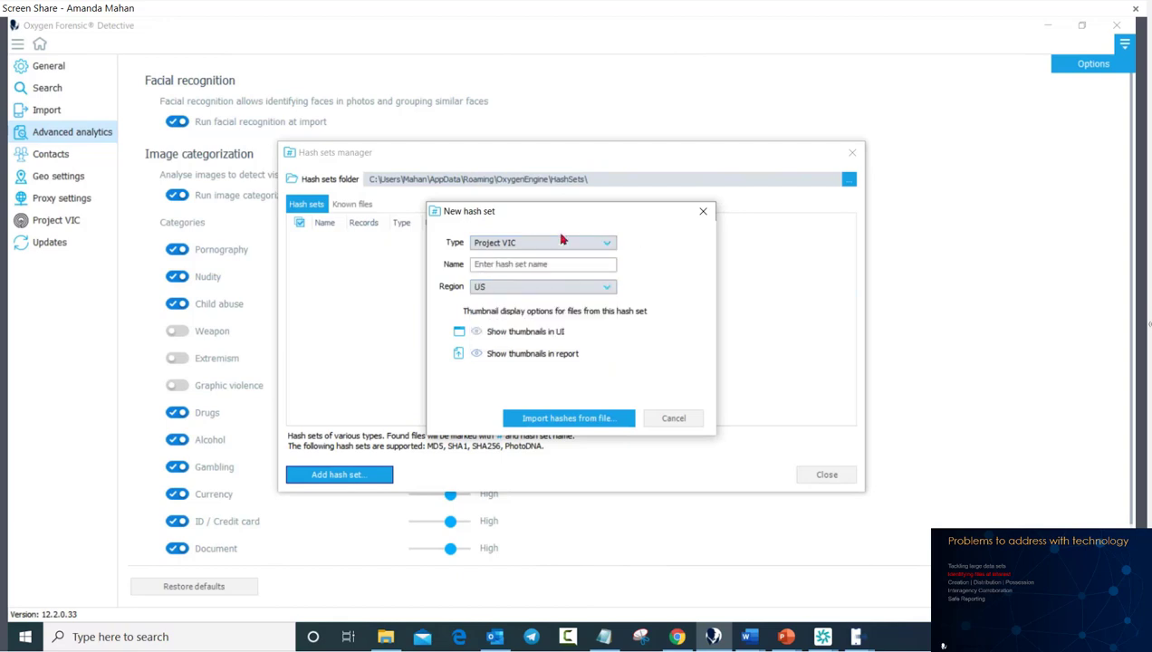
pyautogui.click(606, 245)
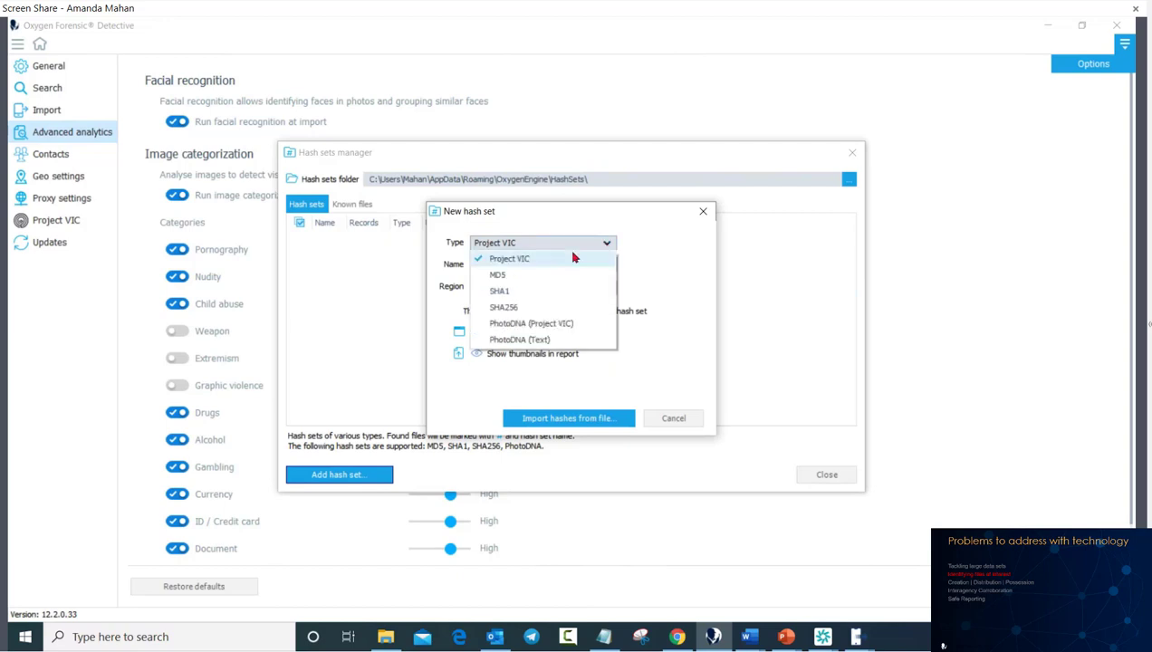
pyautogui.click(606, 249)
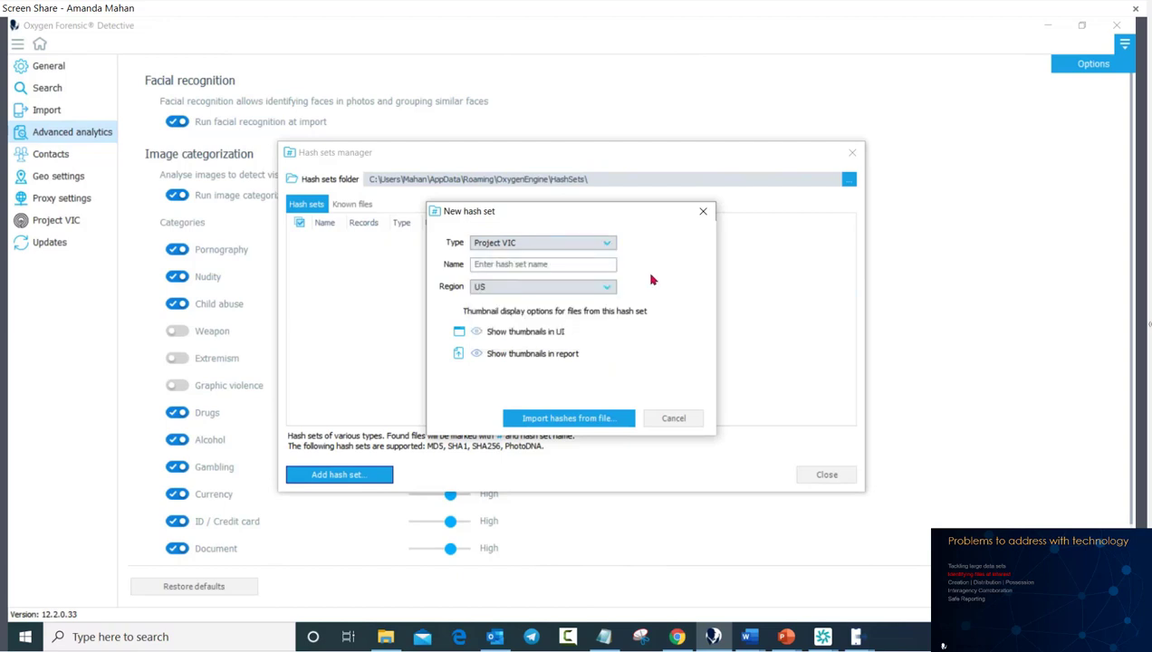
# Step: Import the hashes from VIC.json in the desktop's ProjVic folder and compare the hash sets with the known files
pyautogui.click(587, 420)
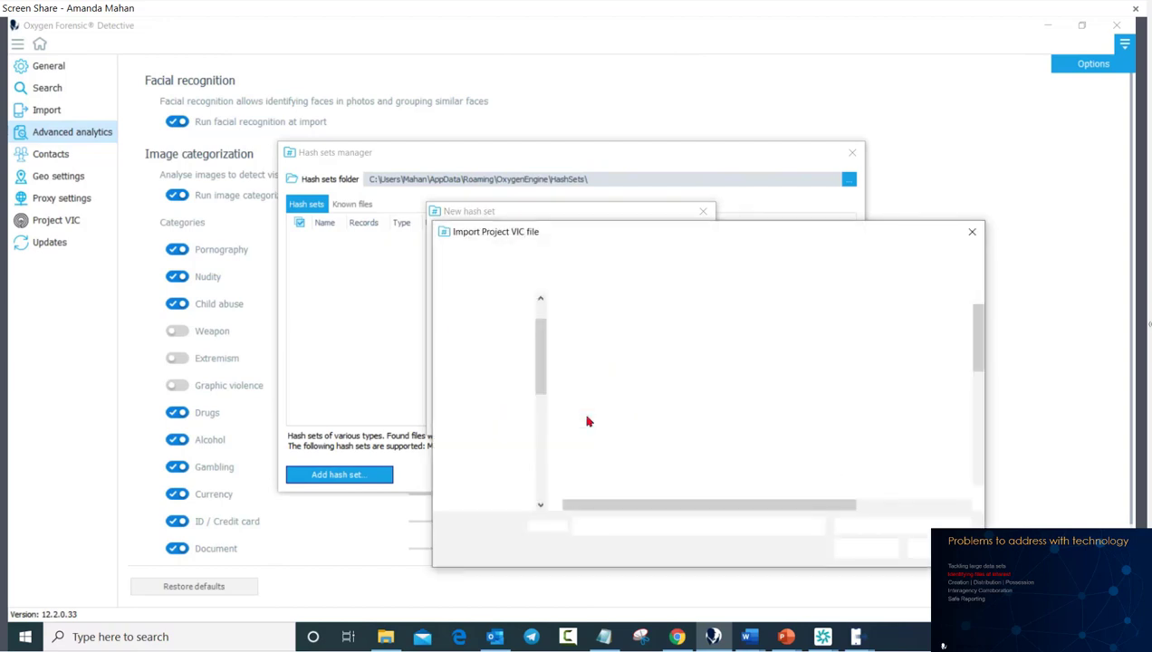
pyautogui.doubleClick(568, 381)
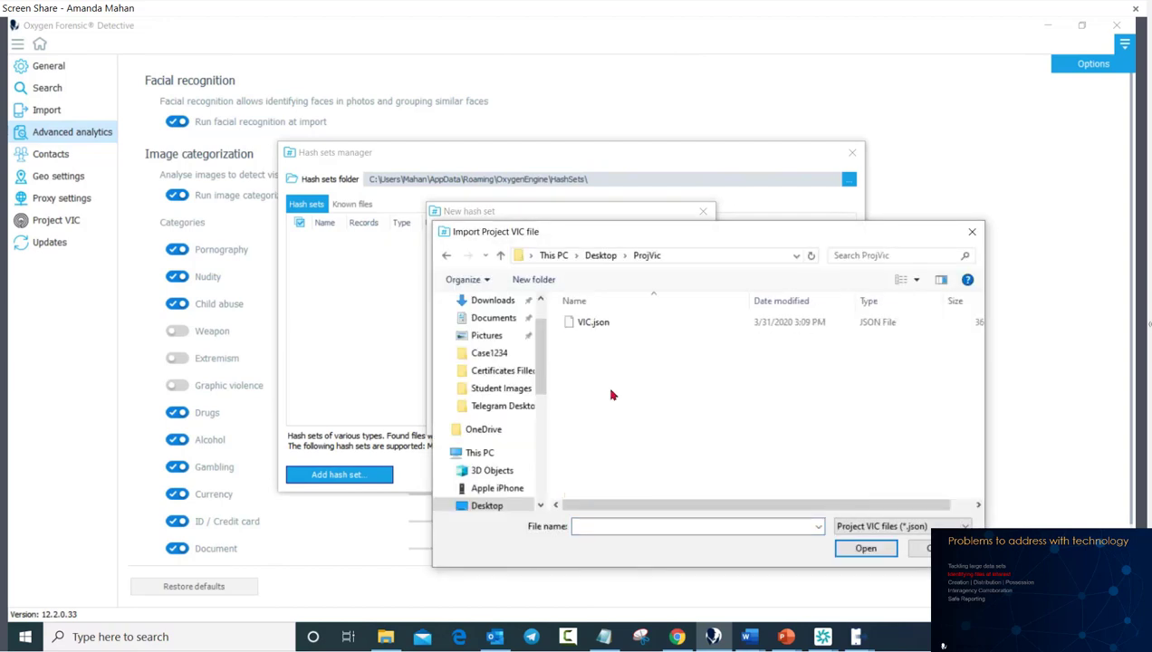
pyautogui.click(597, 324)
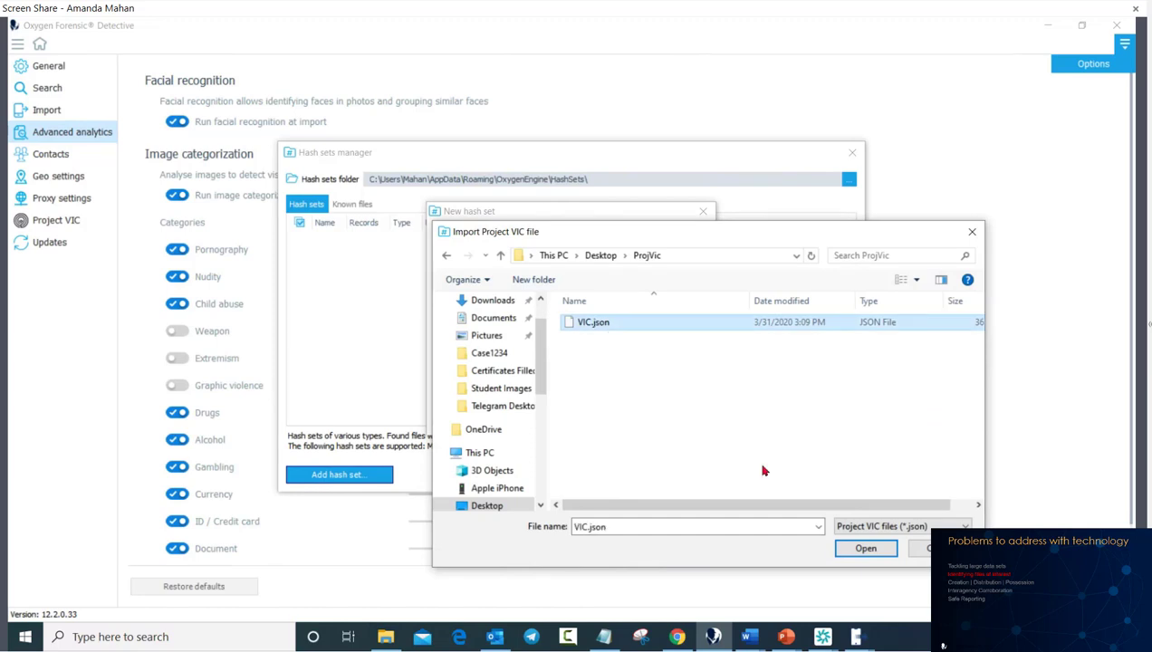
pyautogui.click(866, 549)
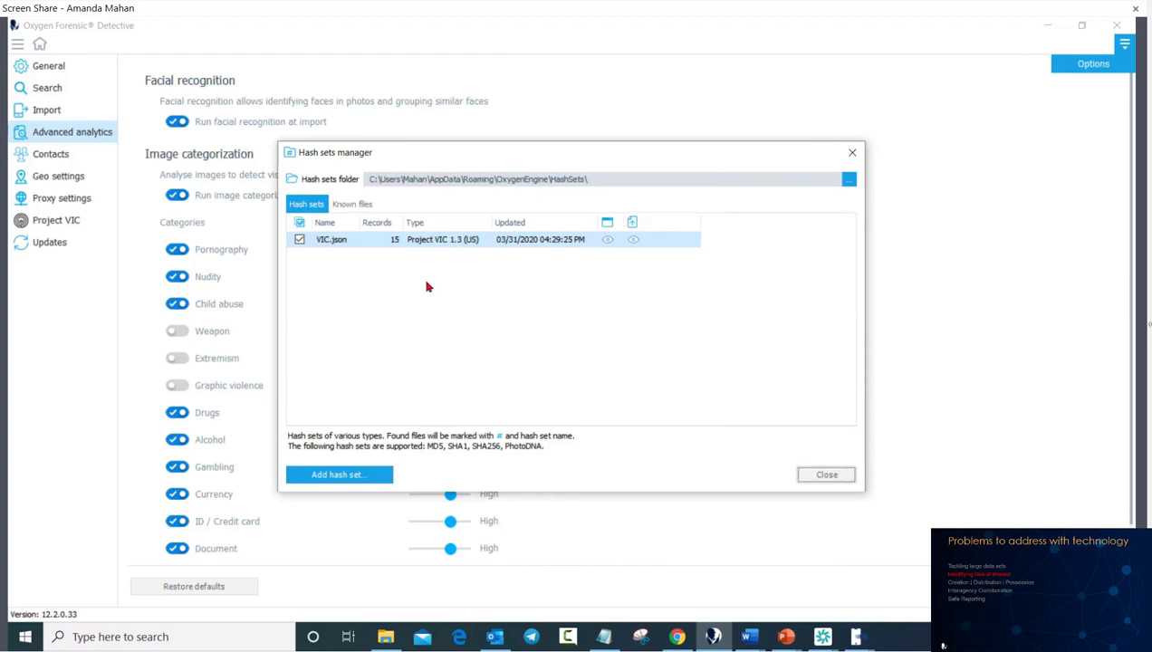
pyautogui.click(365, 205)
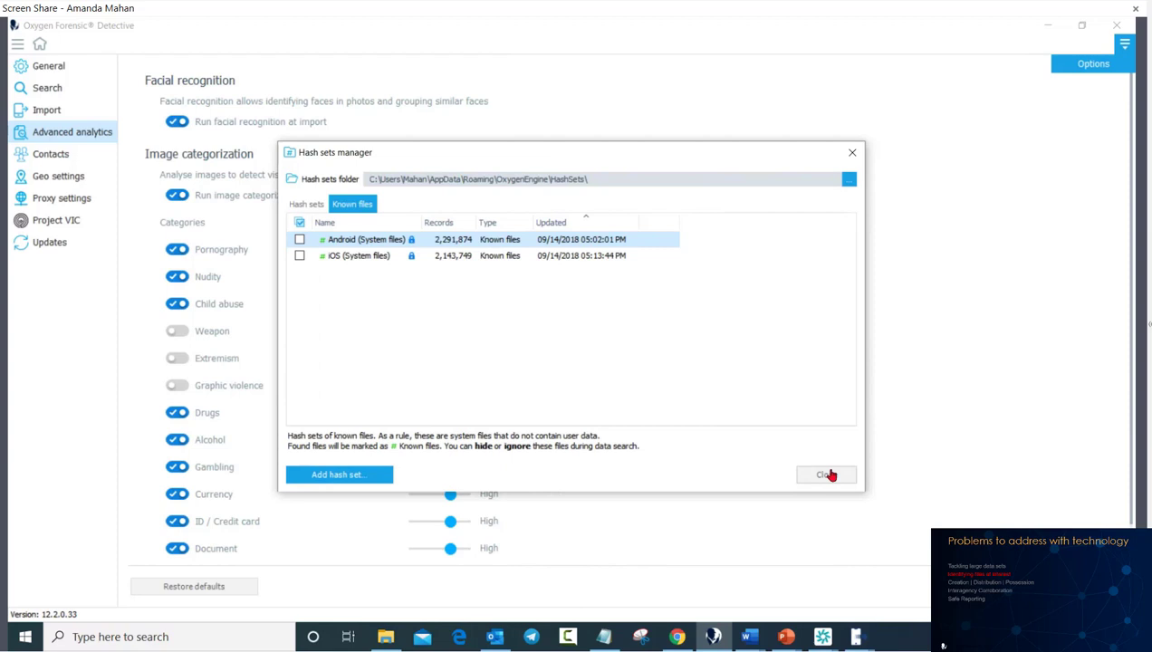
pyautogui.click(306, 202)
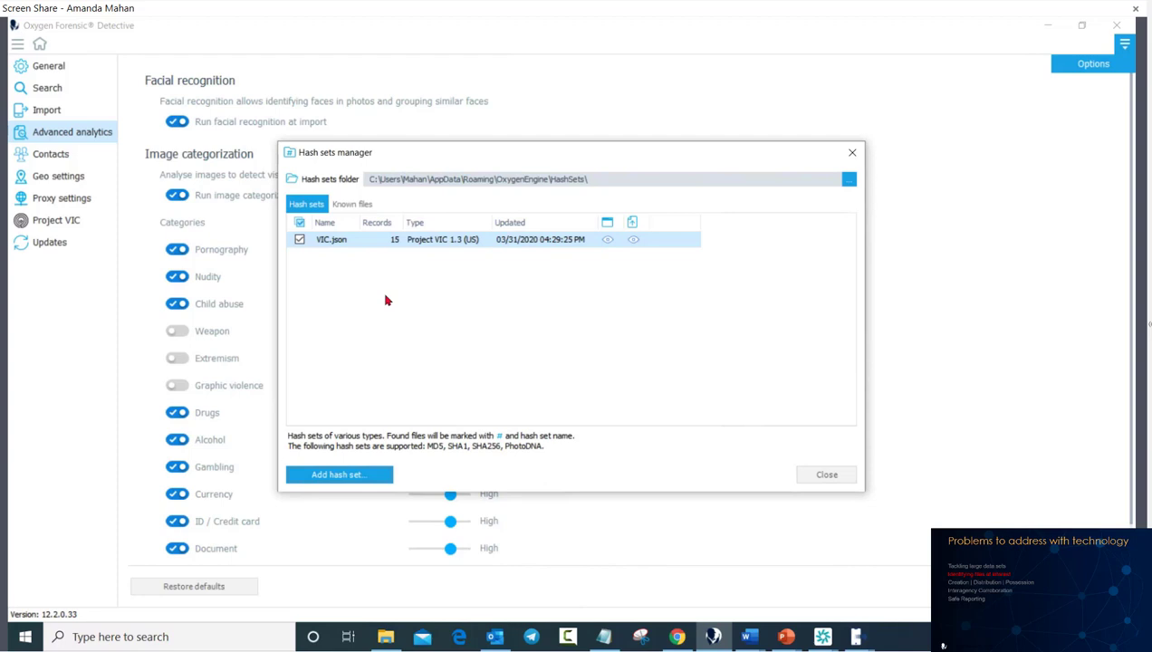
# Step: Try hiding thumbnails in the UI and in the report for another new hash set, and cancel it
pyautogui.click(358, 476)
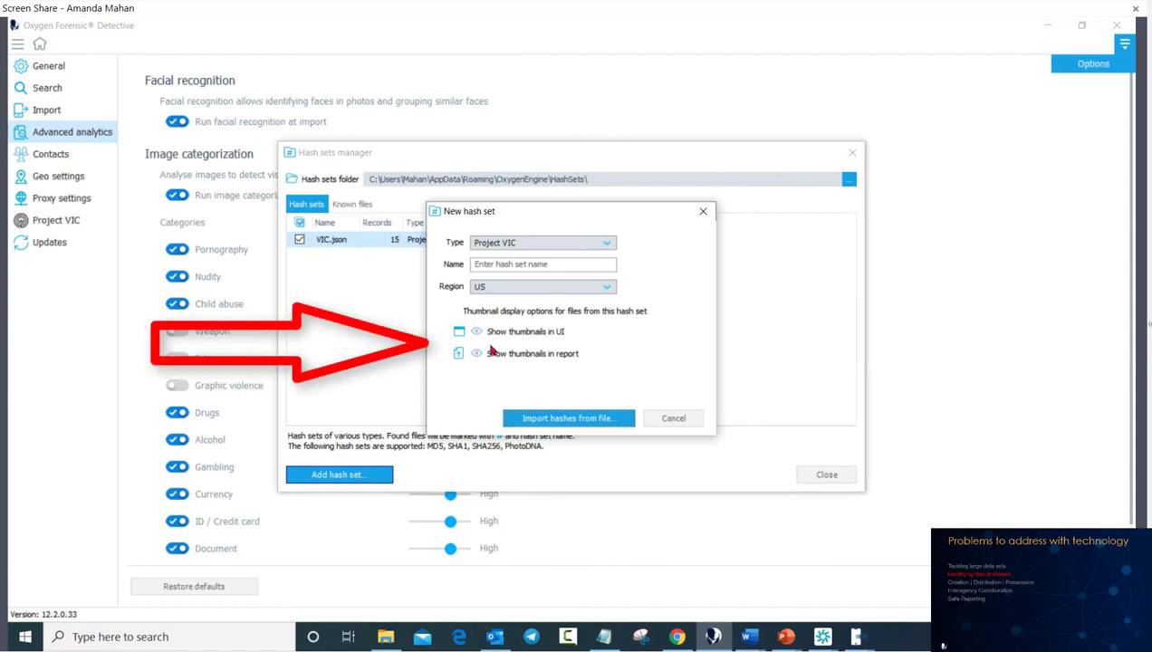
pyautogui.click(477, 332)
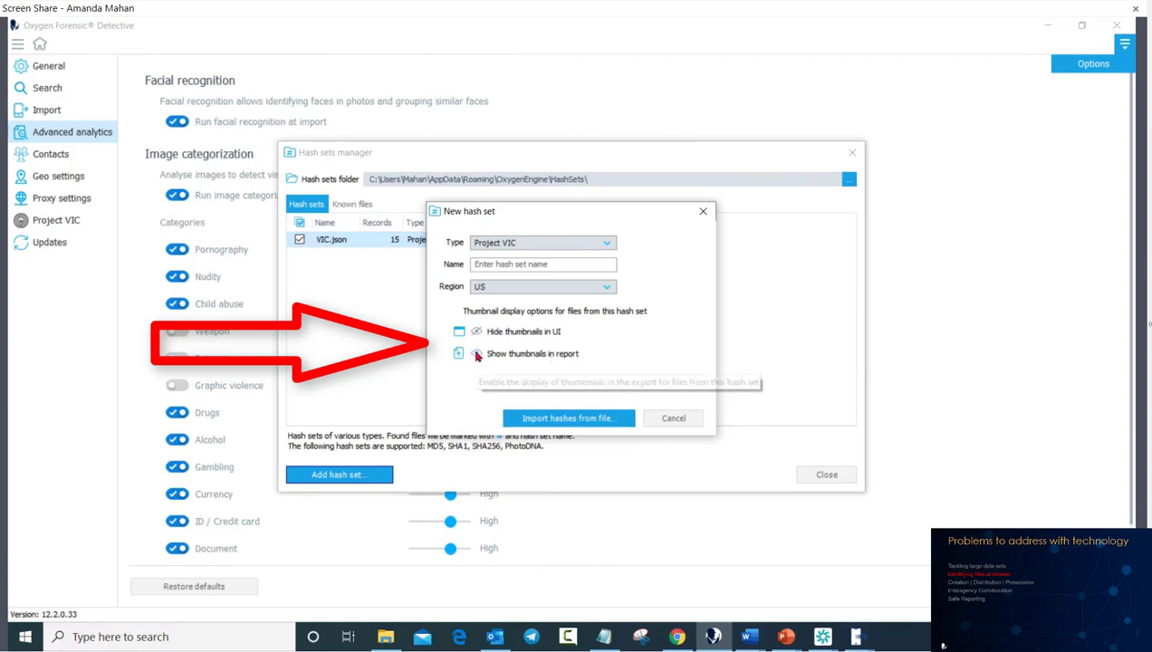
pyautogui.click(475, 355)
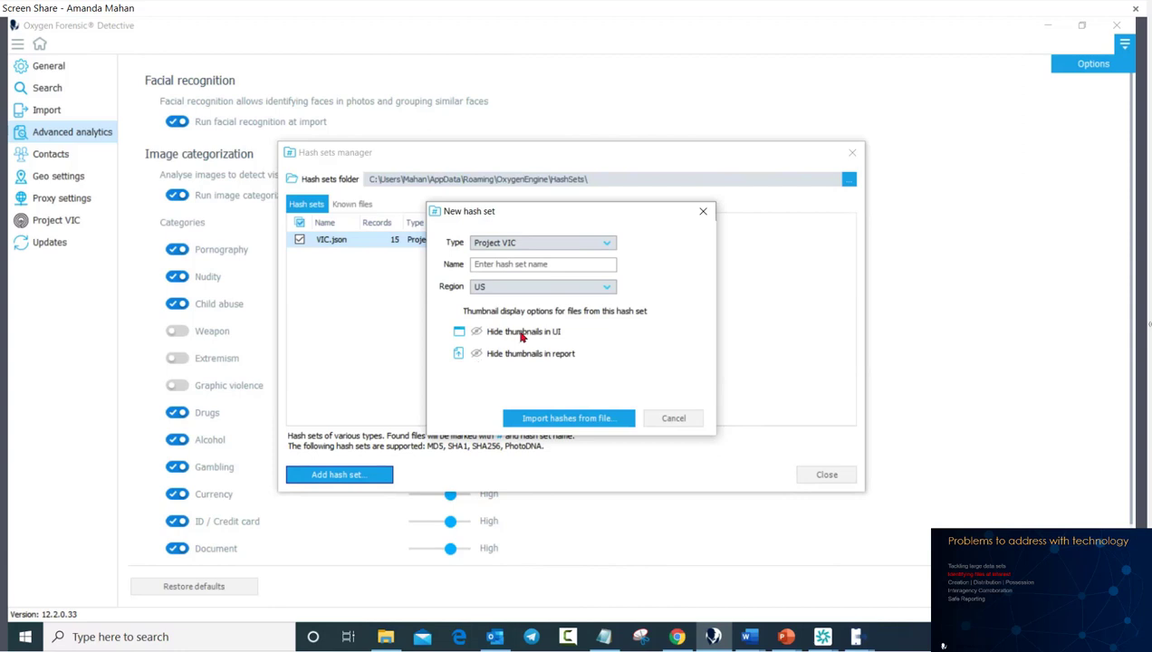
pyautogui.click(672, 418)
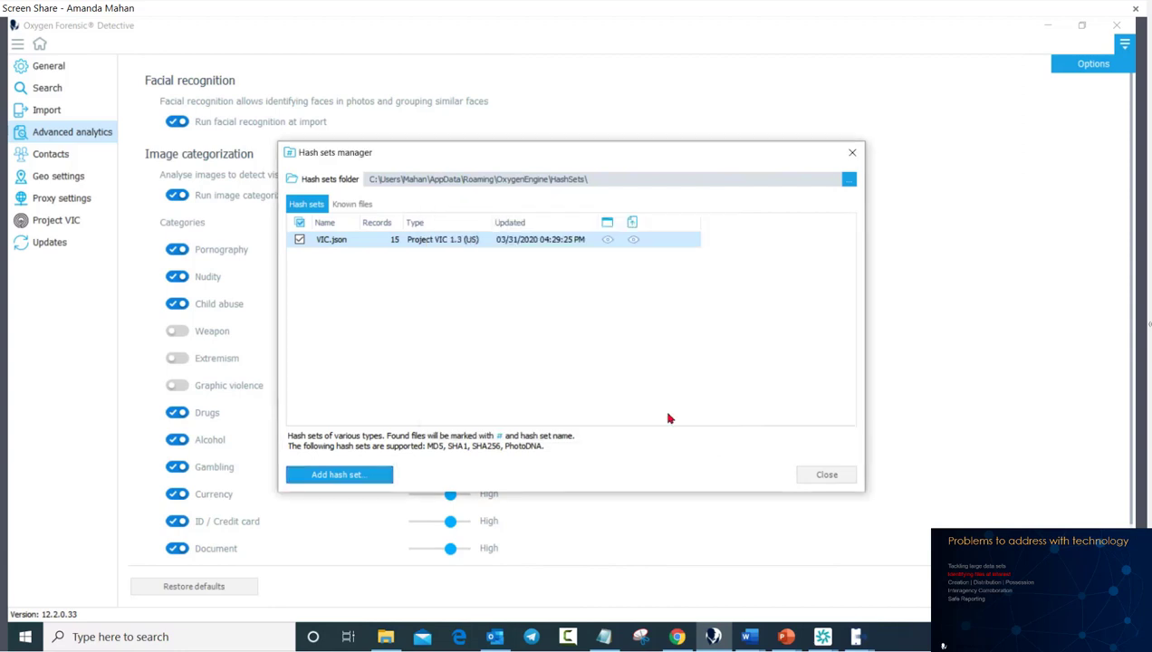
# Step: Close the hash sets manager and open the keywords manager
pyautogui.click(827, 474)
pyautogui.click(1124, 44)
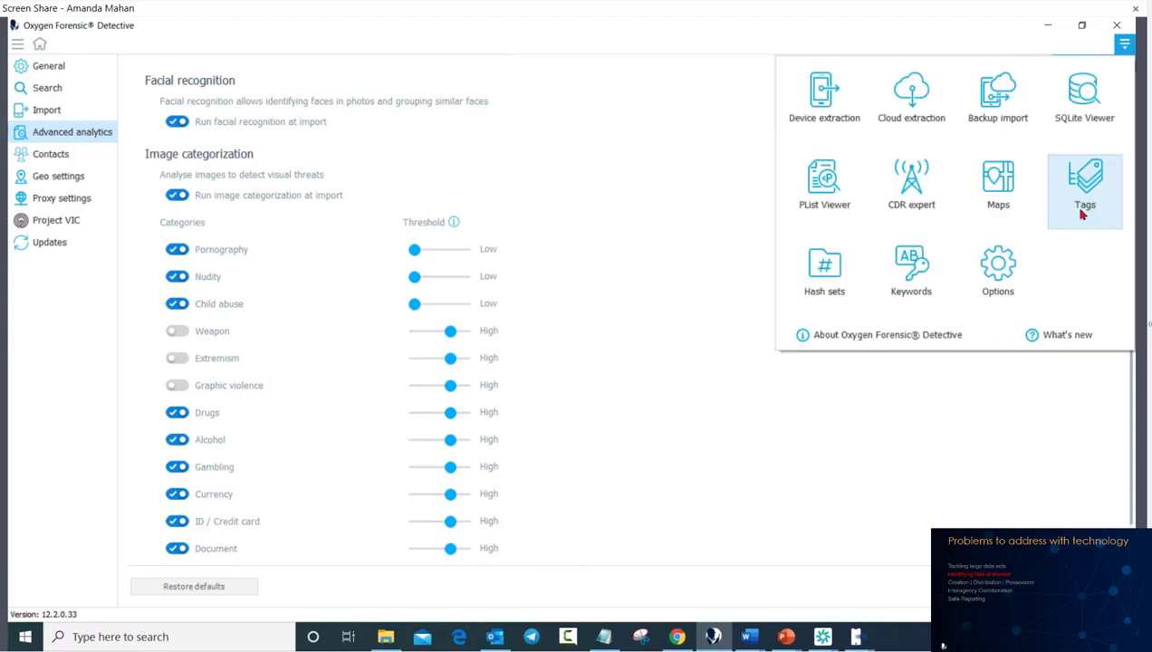
pyautogui.click(912, 271)
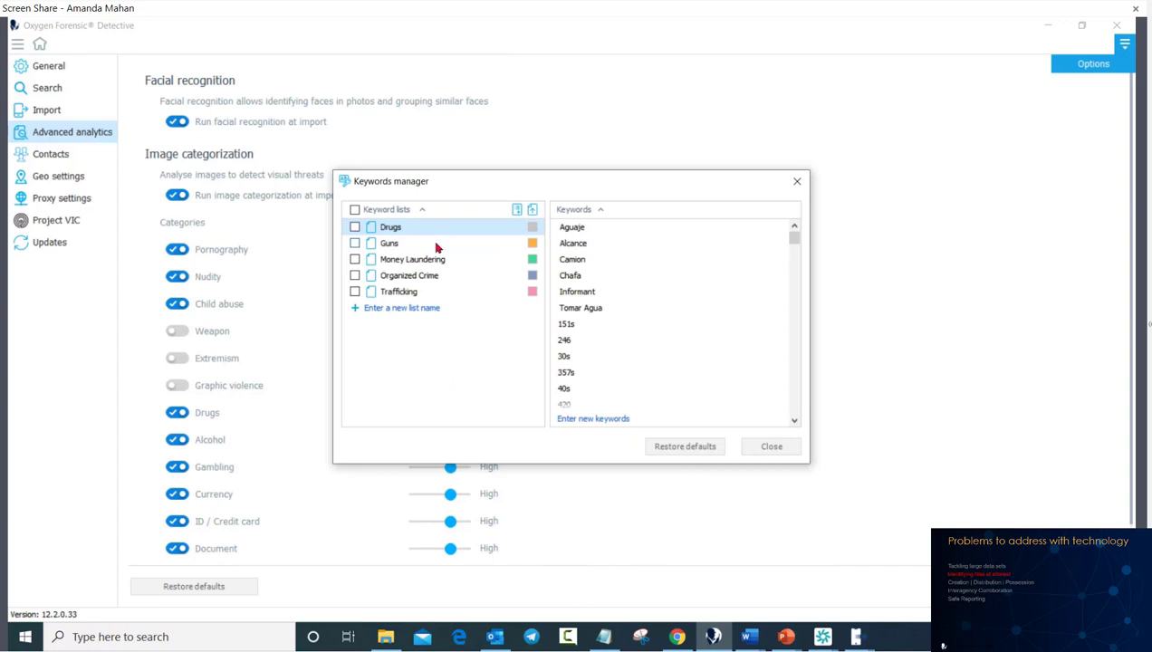
pyautogui.click(404, 313)
pyautogui.click(460, 356)
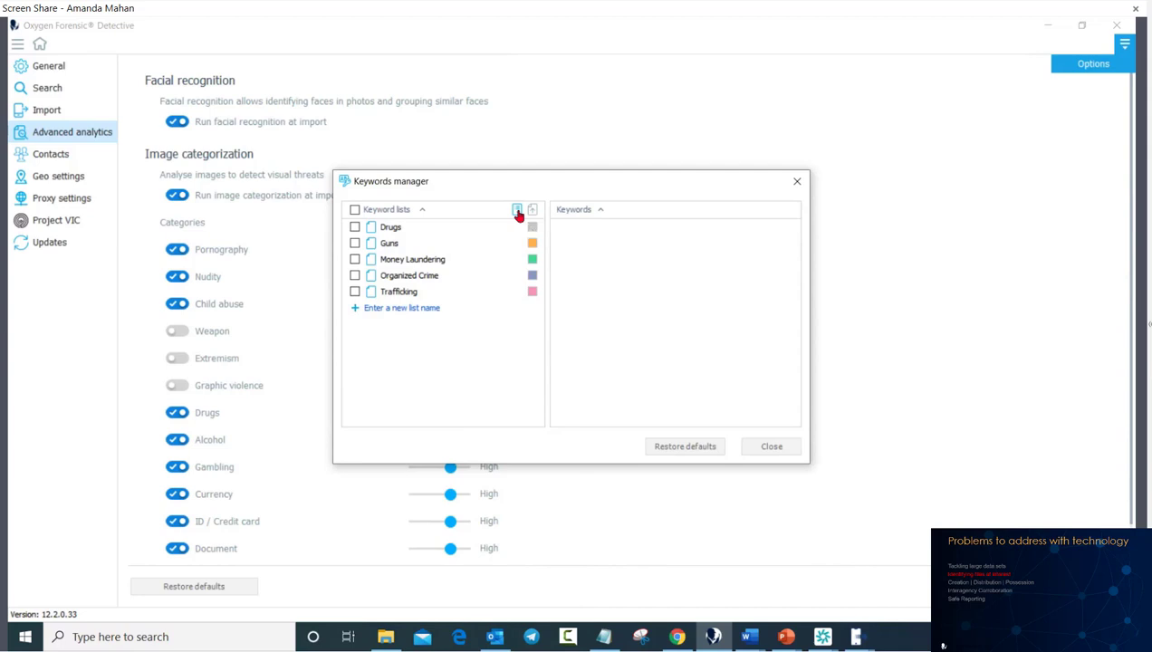
pyautogui.click(425, 308)
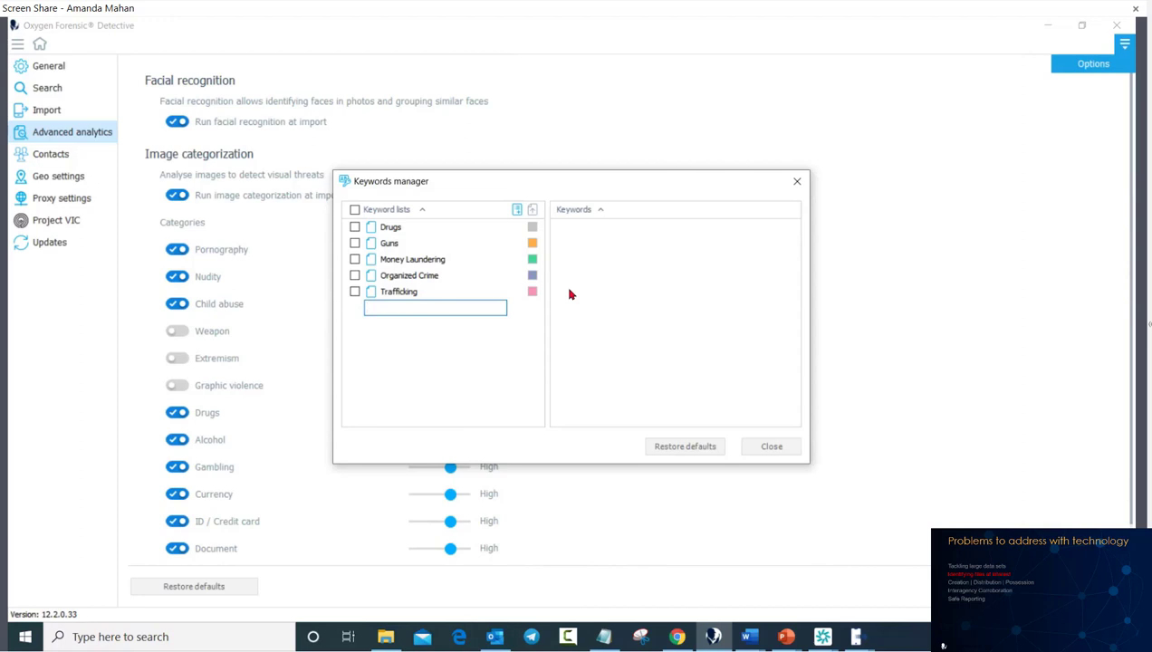
pyautogui.click(399, 322)
# Step: Delete the keyword Aaz from the Trafficking list, and open and cancel adding multiple keywords
pyautogui.click(427, 293)
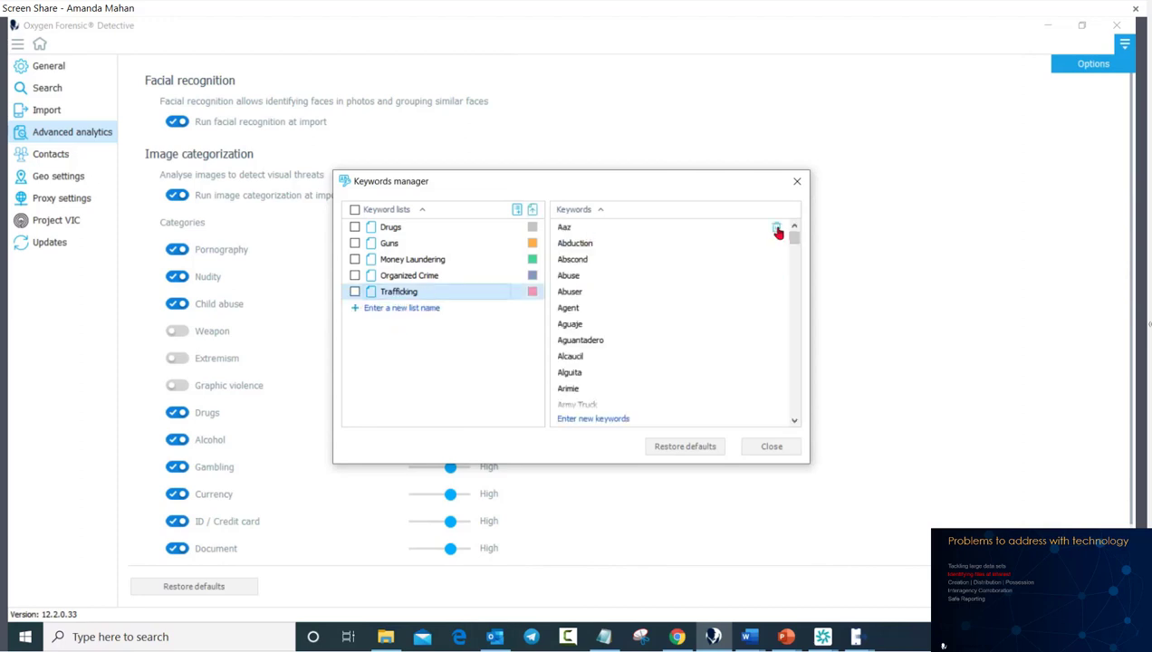
pyautogui.click(777, 231)
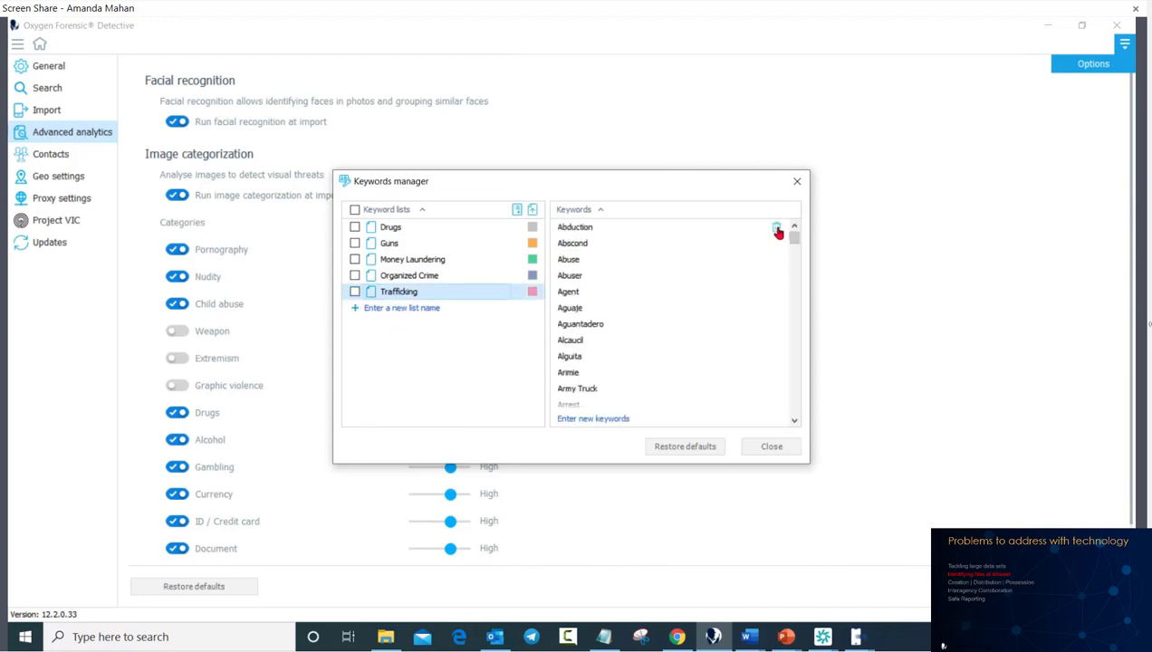
pyautogui.click(584, 419)
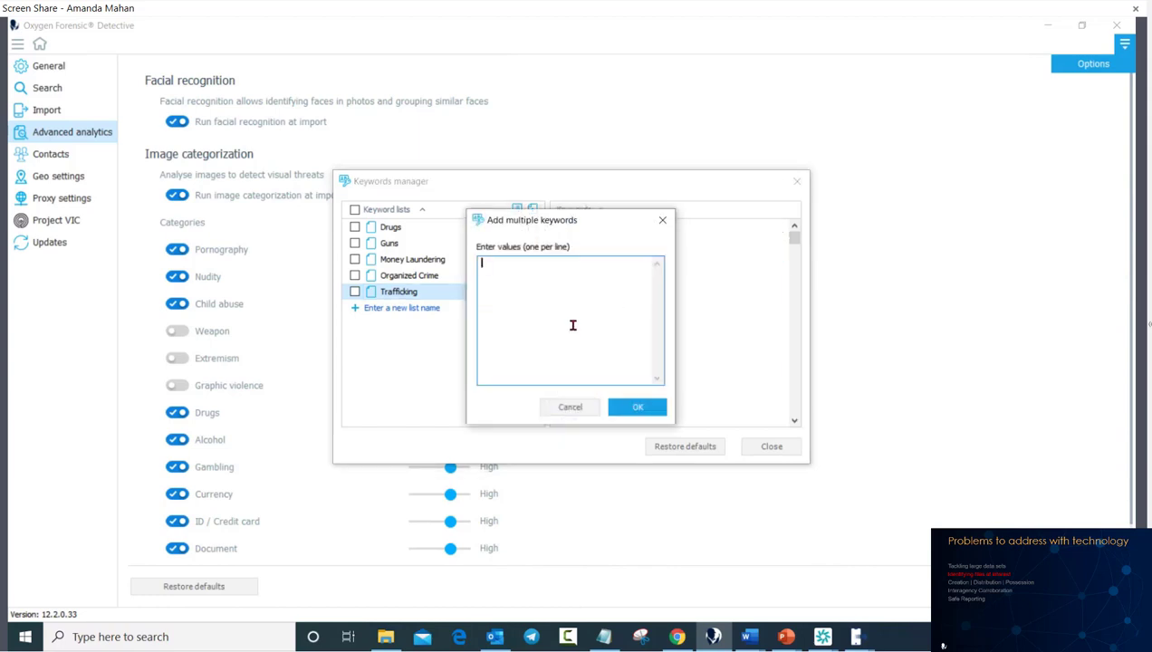
pyautogui.click(570, 408)
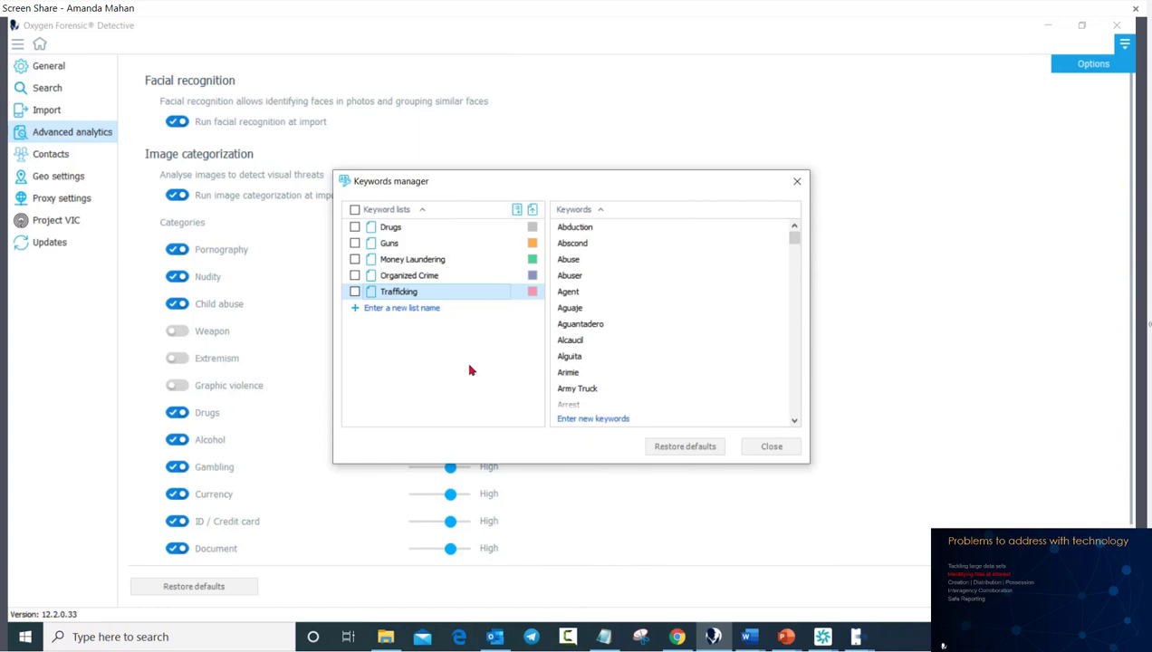
# Step: Restore the default keyword lists and close the keywords manager with the Trafficking list marked
pyautogui.click(354, 292)
pyautogui.click(688, 447)
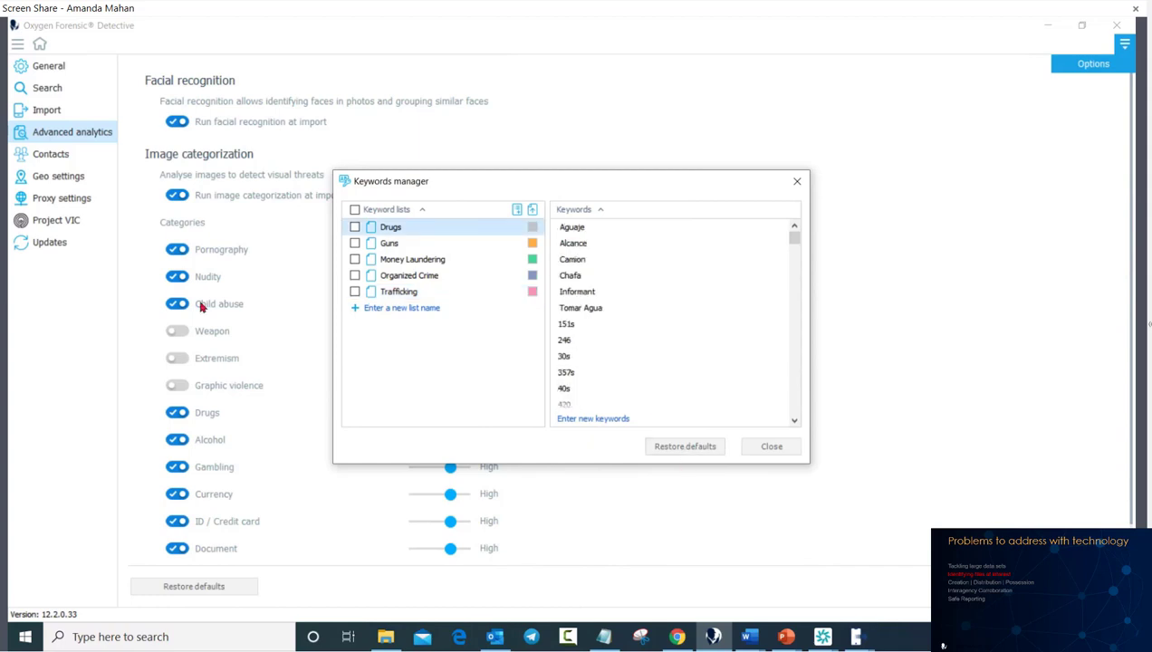
pyautogui.click(354, 291)
pyautogui.click(763, 451)
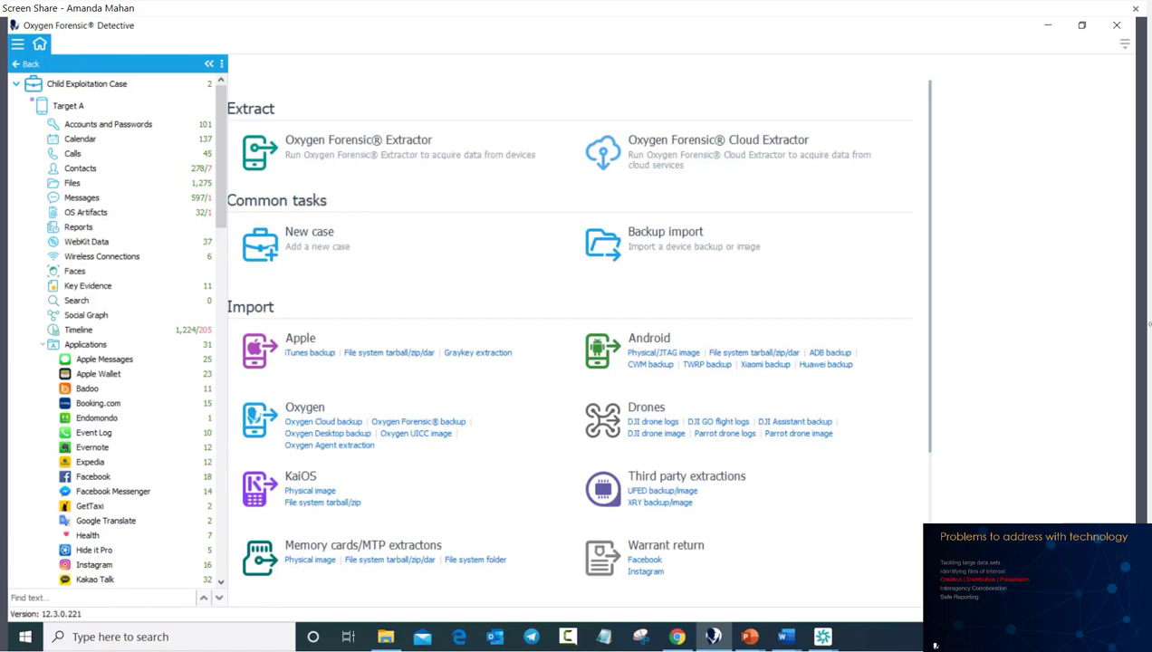
# Step: Open the Target A extraction in Child Exploitation Case, review its overview sections and open its files
pyautogui.click(102, 113)
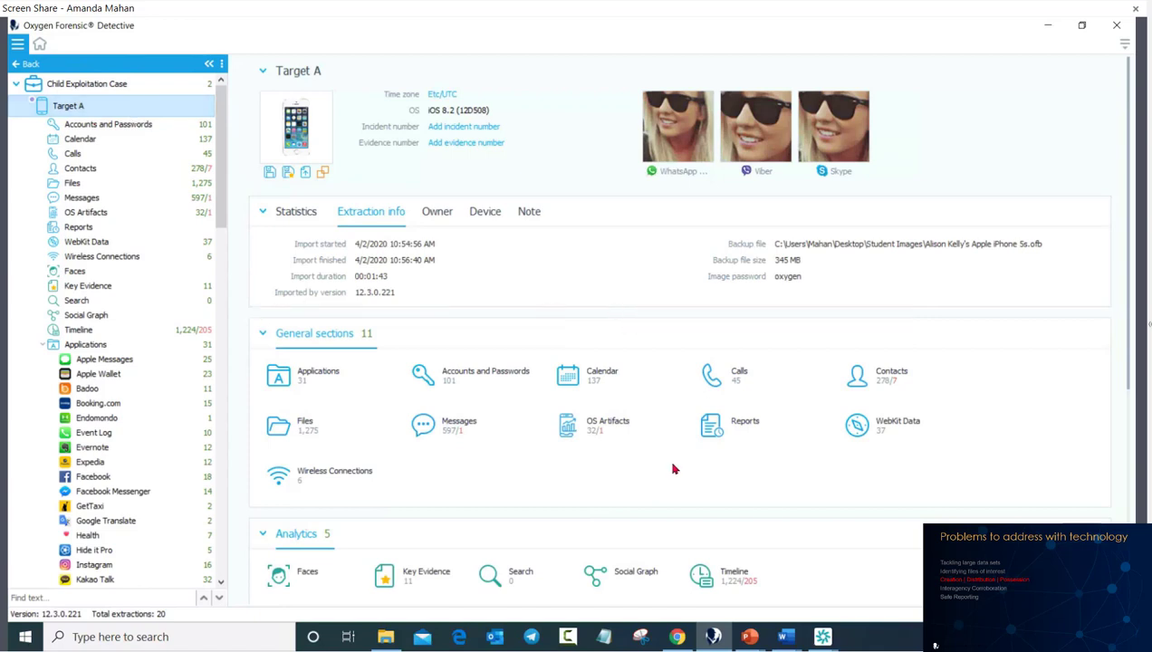
pyautogui.scroll(-3, 673, 469)
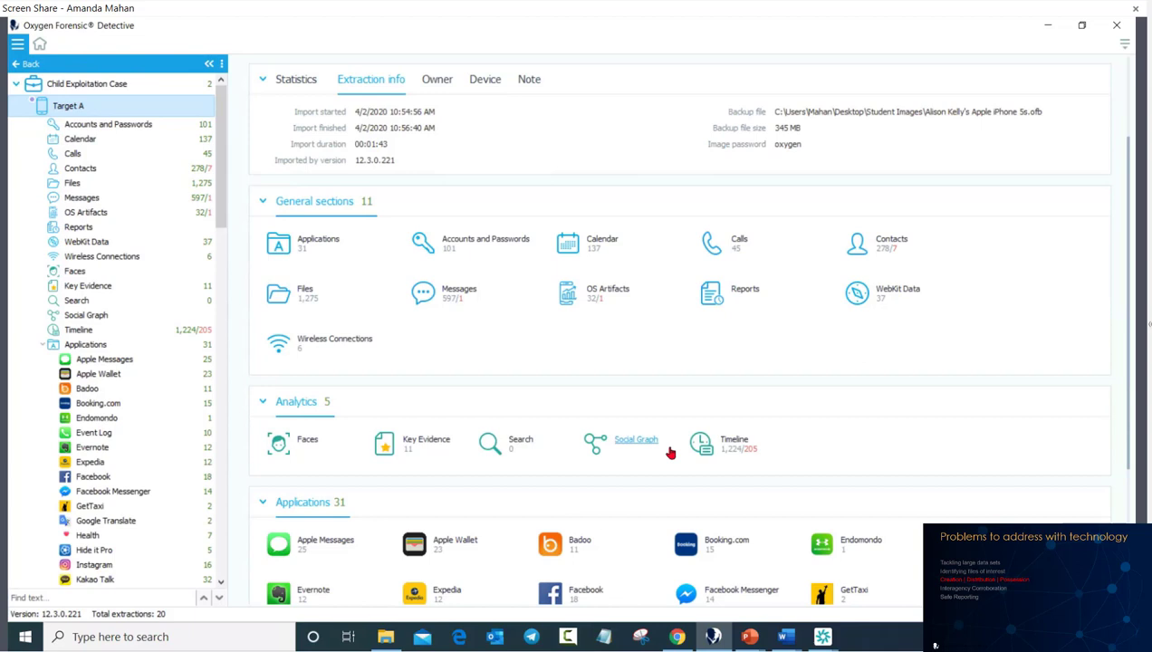
pyautogui.scroll(2, 1053, 203)
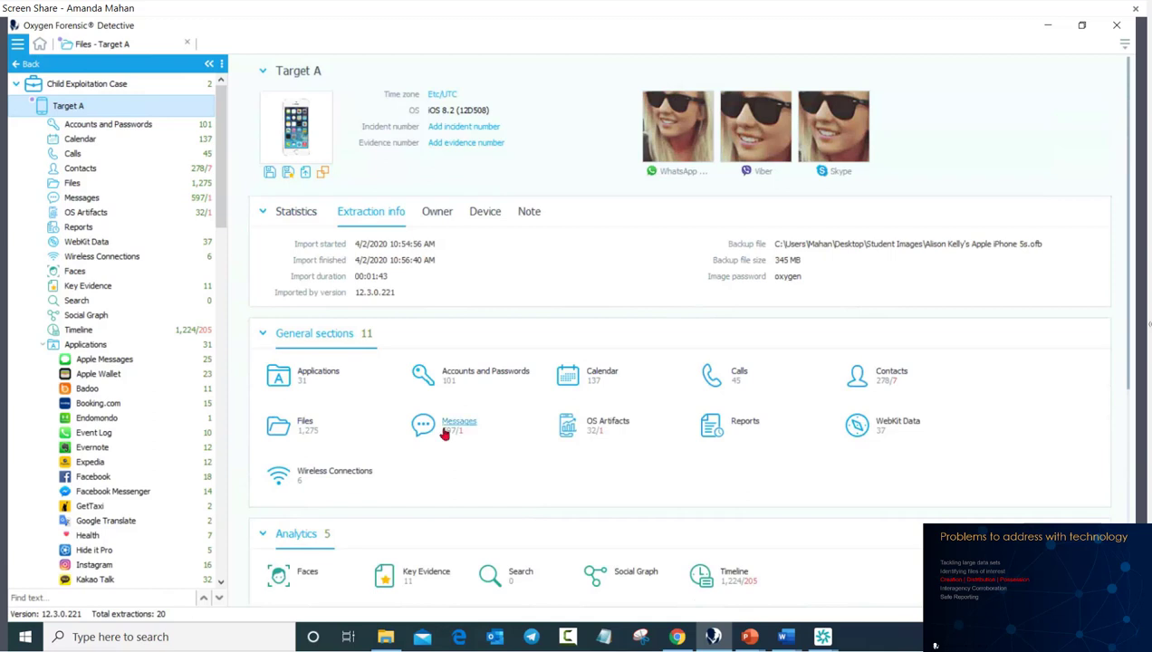
pyautogui.click(306, 424)
# Step: Review the duplicates of IMG_0085.JPG, IMG_0001.JPG and Full size photo (11).jpg, and look through the duplicates filter options
pyautogui.click(351, 391)
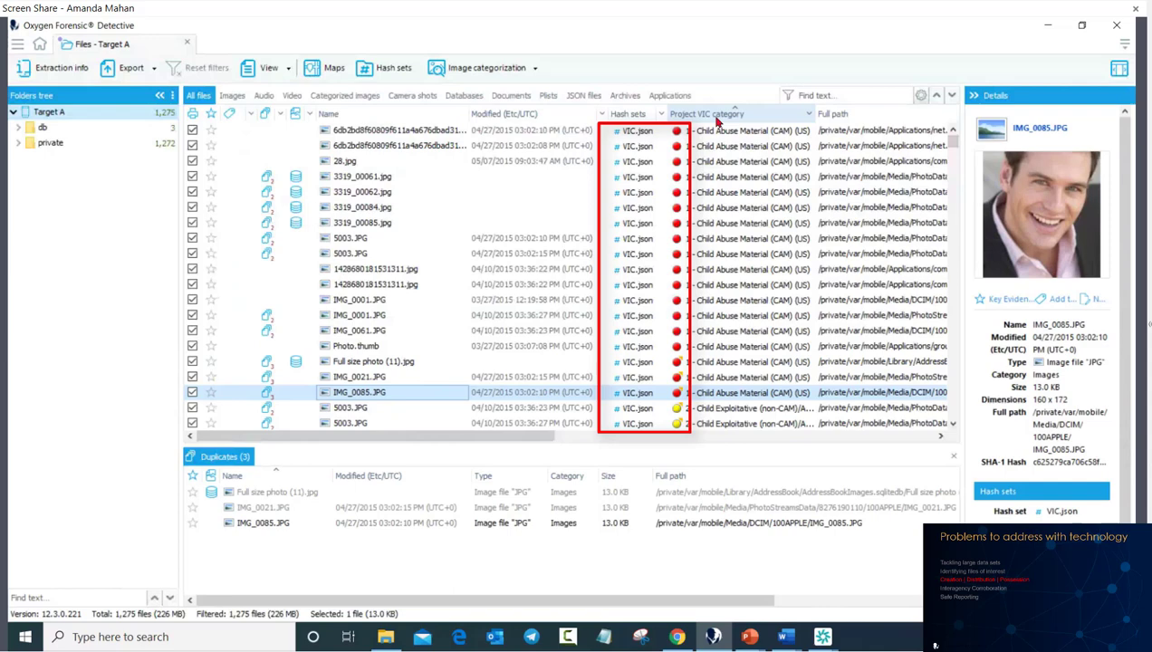
pyautogui.click(51, 112)
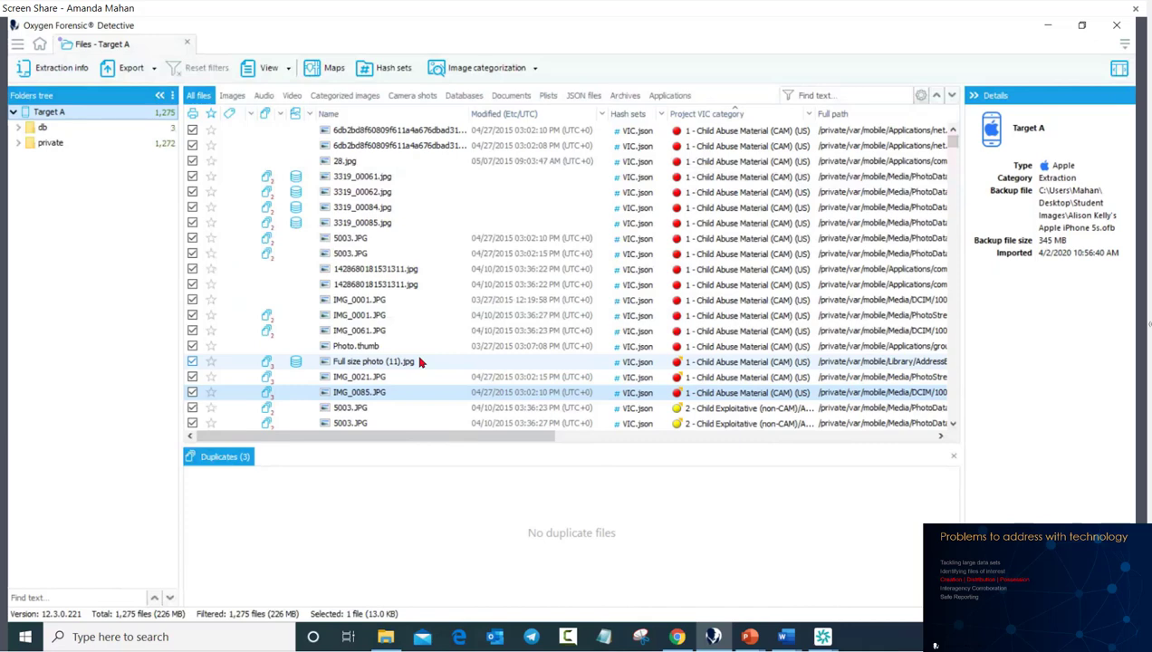
pyautogui.click(355, 317)
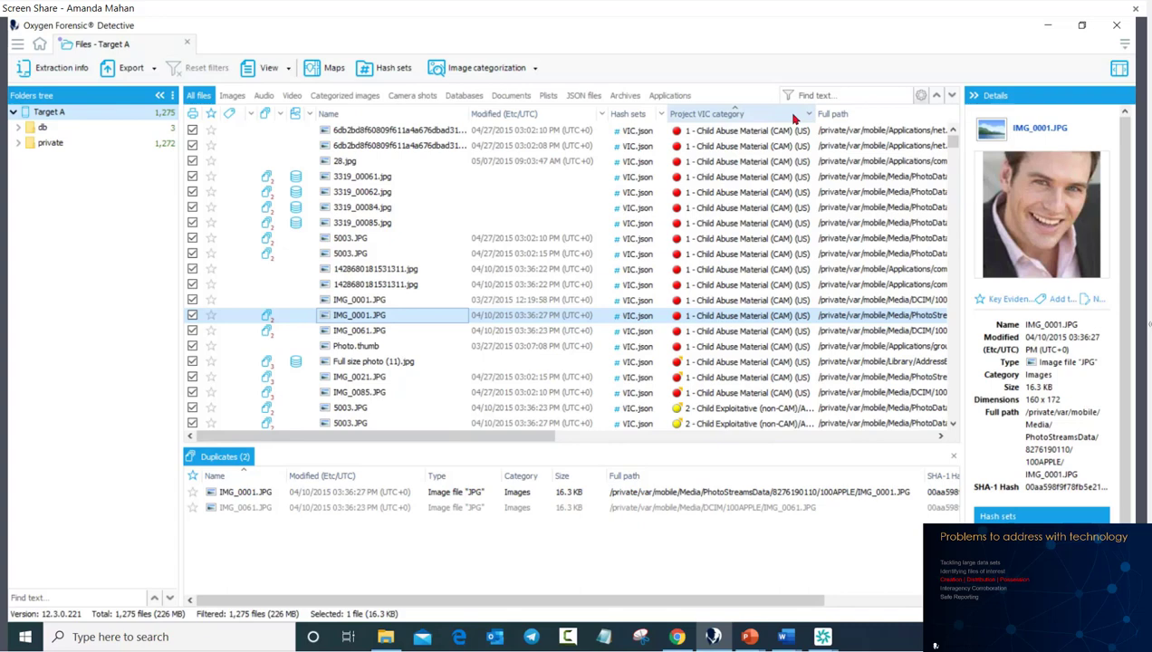
pyautogui.click(363, 365)
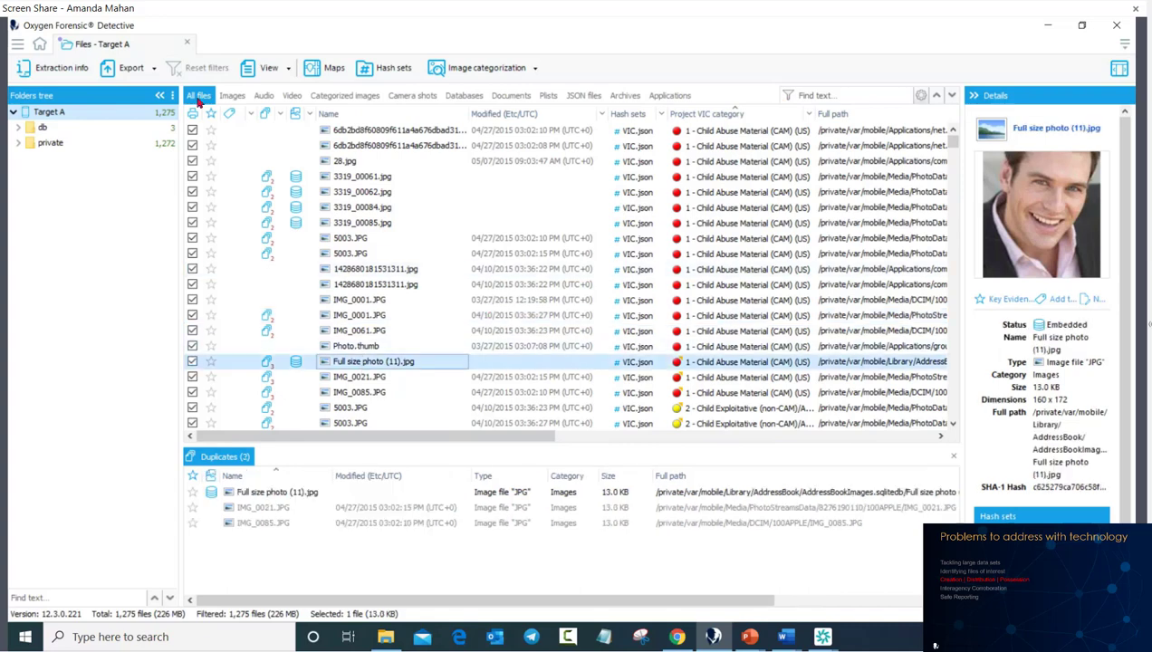
pyautogui.click(281, 115)
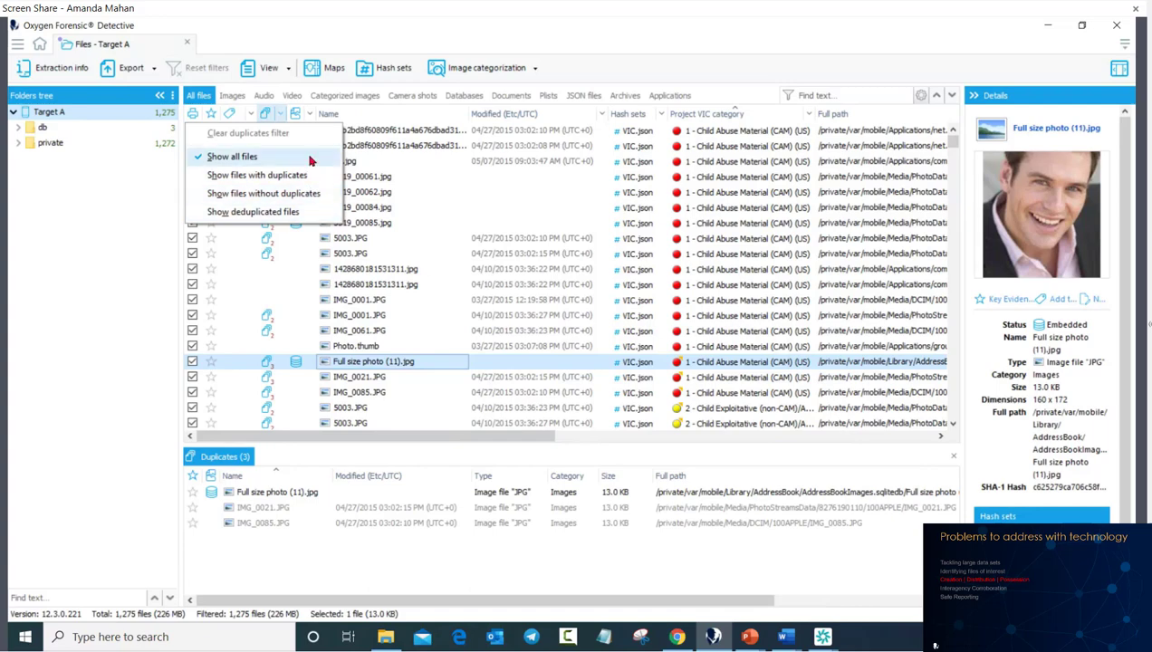
pyautogui.click(278, 115)
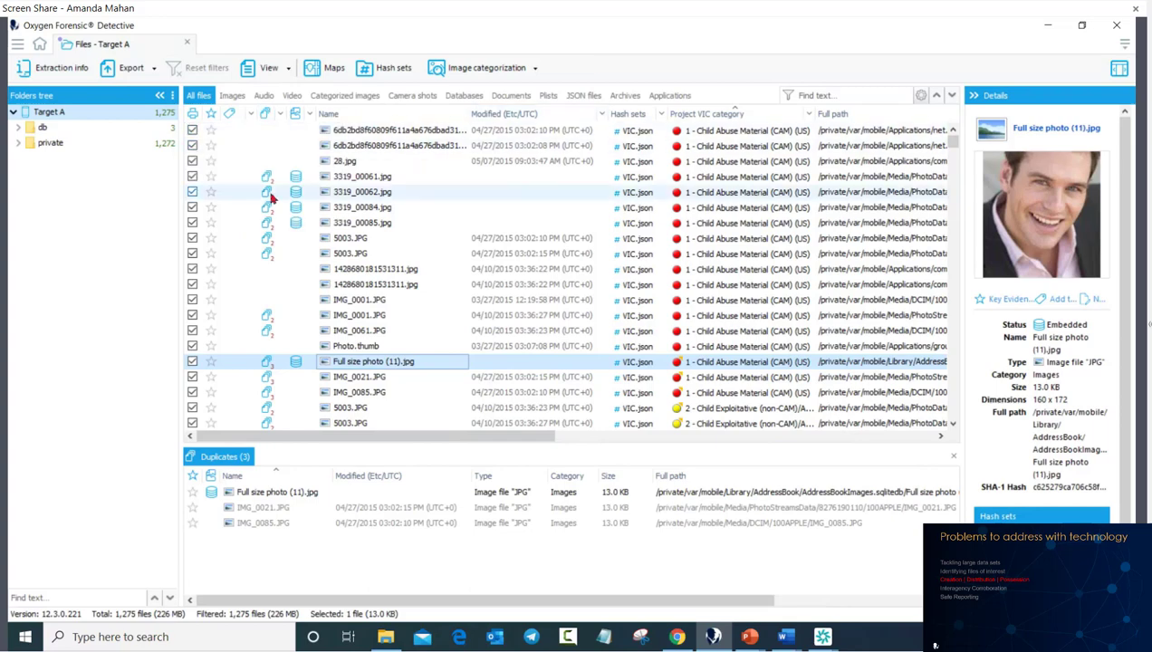
# Step: Examine the duplicates of IMG_0021.JPG, comparing their full paths and SHA-1 hashes
pyautogui.click(270, 380)
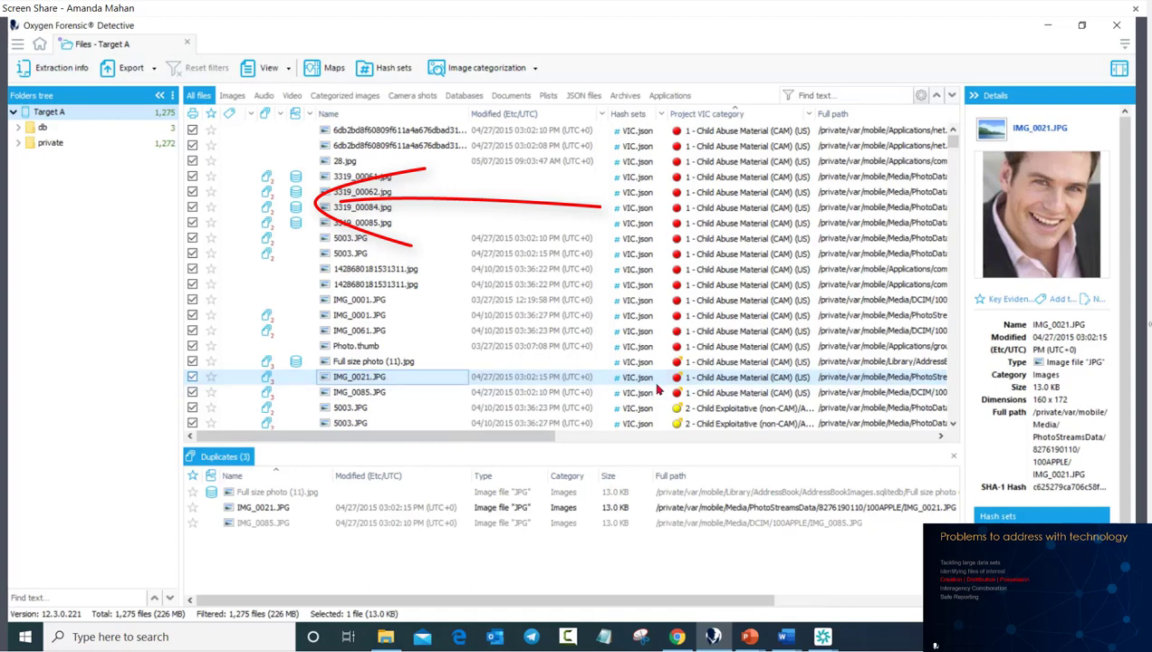
pyautogui.click(752, 380)
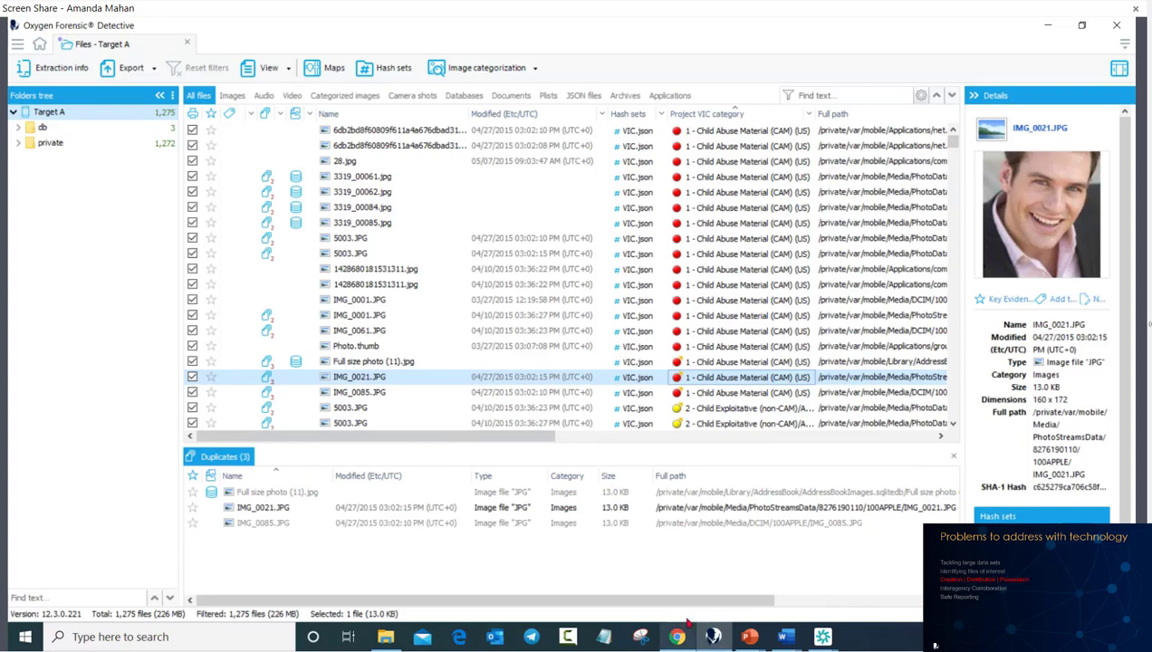
pyautogui.moveTo(713, 600); pyautogui.dragTo(883, 600)
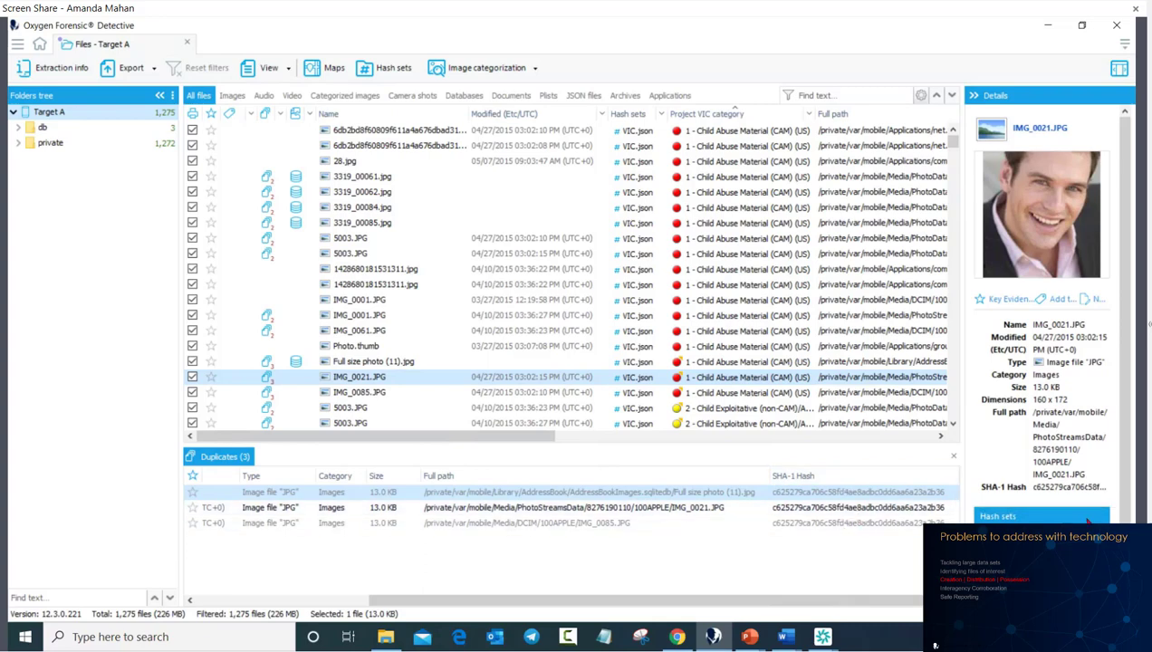
pyautogui.scroll(-1, 1067, 489)
pyautogui.moveTo(634, 601); pyautogui.dragTo(460, 600)
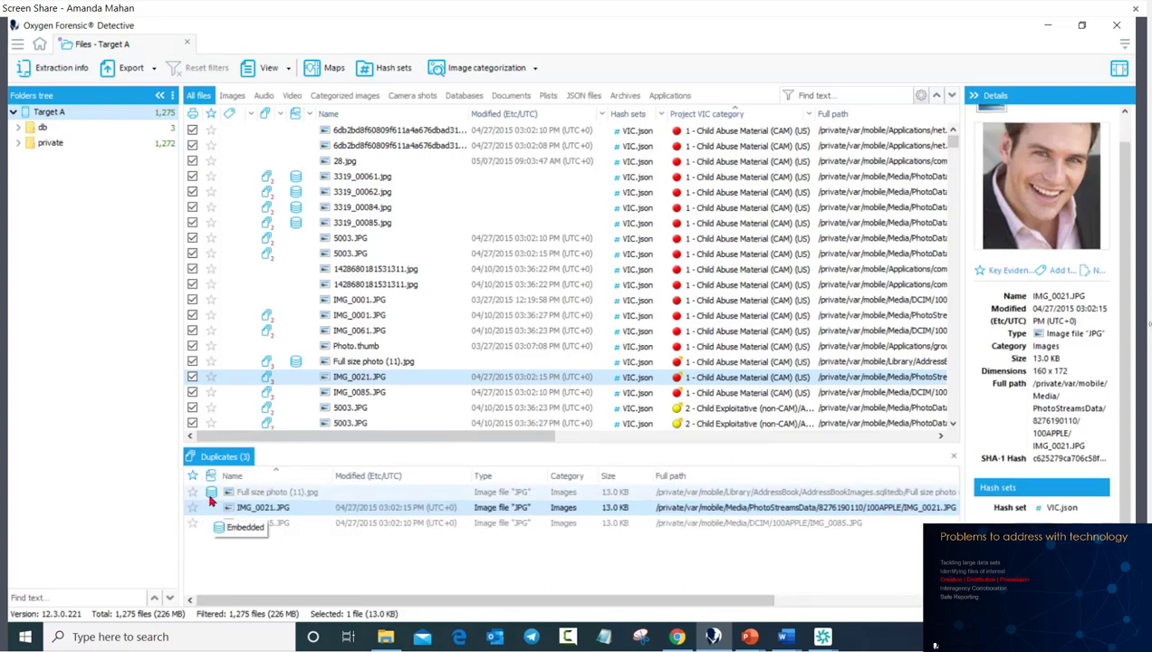
# Step: Inspect the embedded duplicate Full size photo (11).jpg, widening the details area to read its full path
pyautogui.click(329, 491)
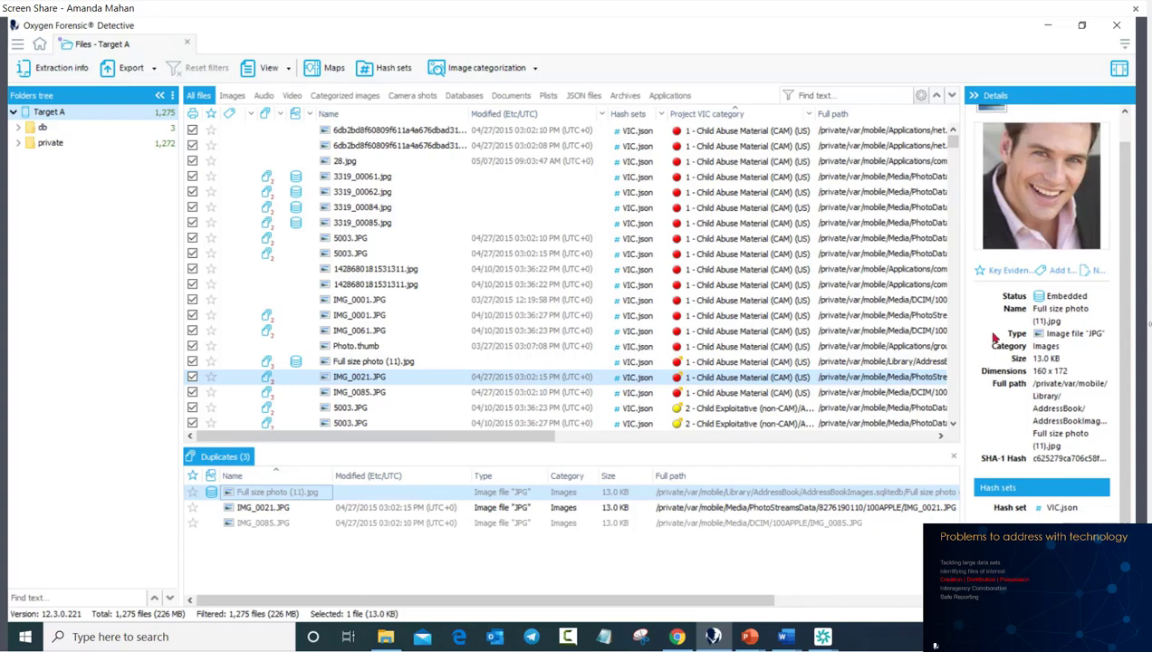
pyautogui.moveTo(960, 354); pyautogui.dragTo(937, 356)
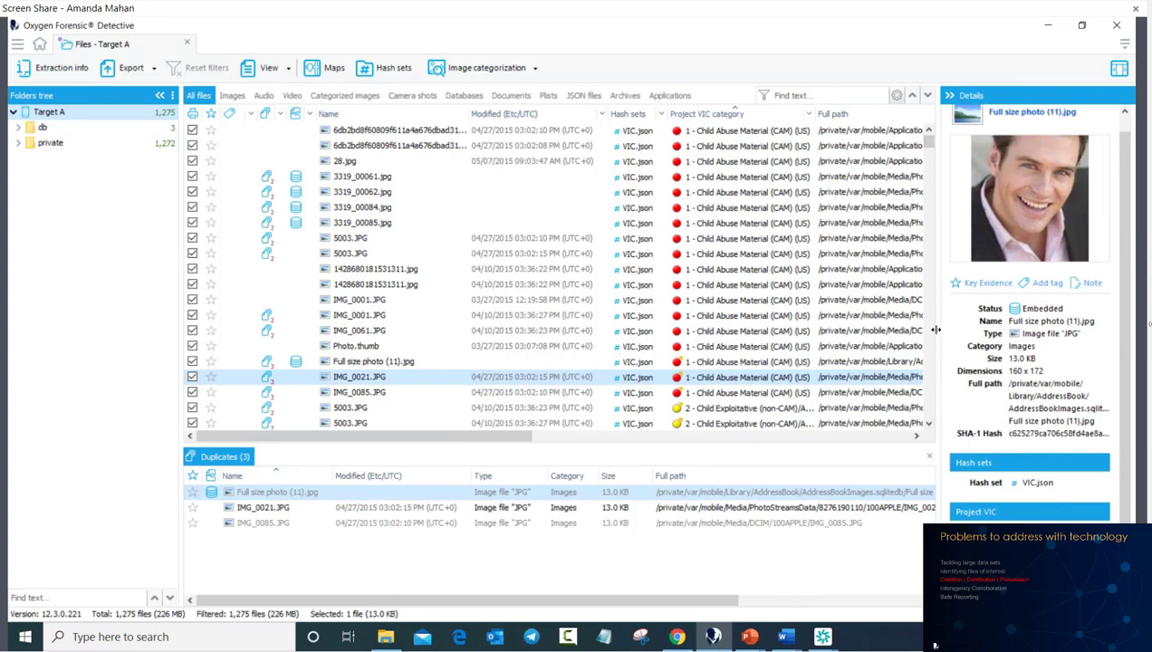
pyautogui.moveTo(936, 330); pyautogui.dragTo(918, 330)
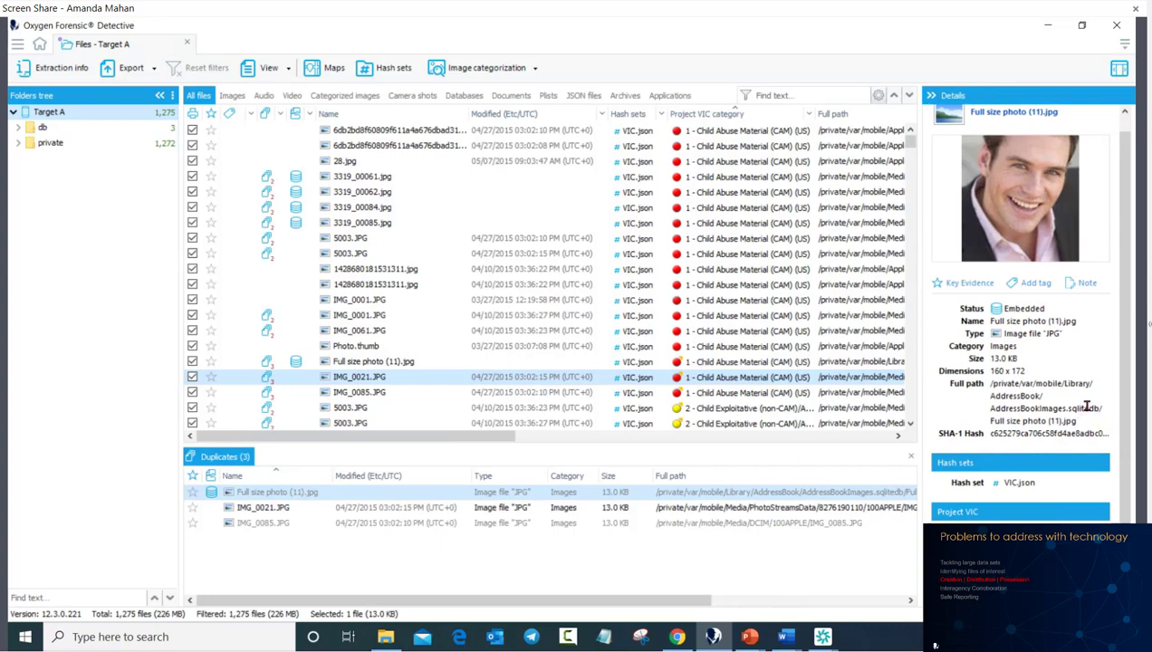
pyautogui.scroll(-2, 510, 266)
pyautogui.scroll(1, 1014, 439)
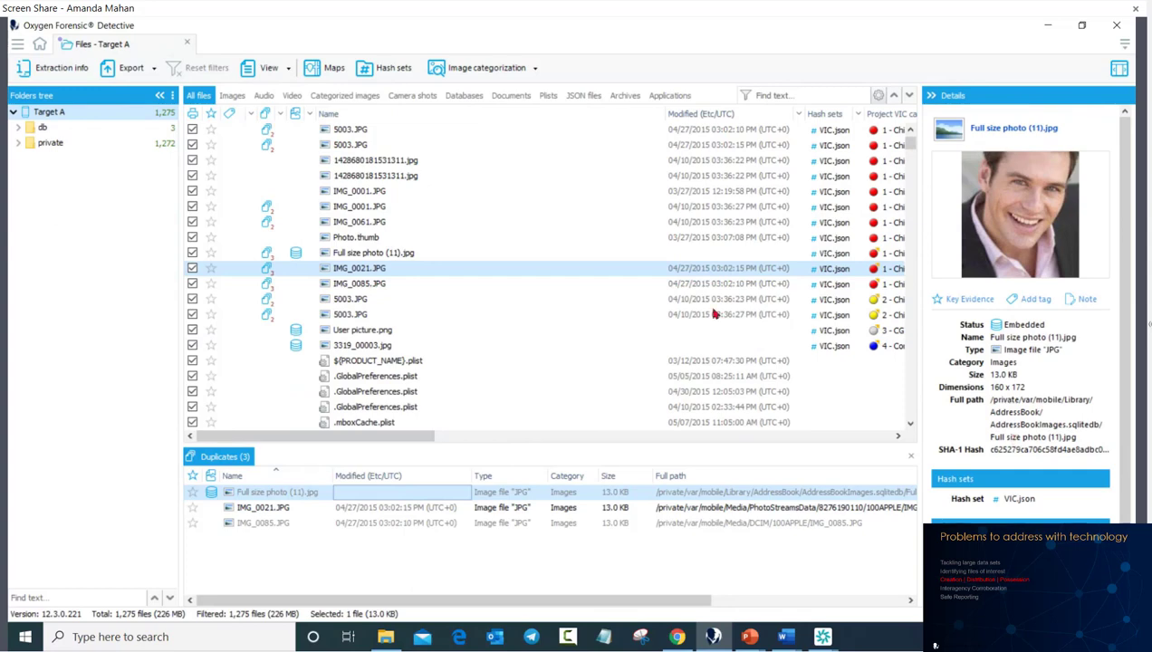
# Step: Open the AddressBookImages.sqlitedb database in the SQLite Viewer and review its ABThumbnailImage and _SqliteDatabaseProperties tables
pyautogui.click(465, 96)
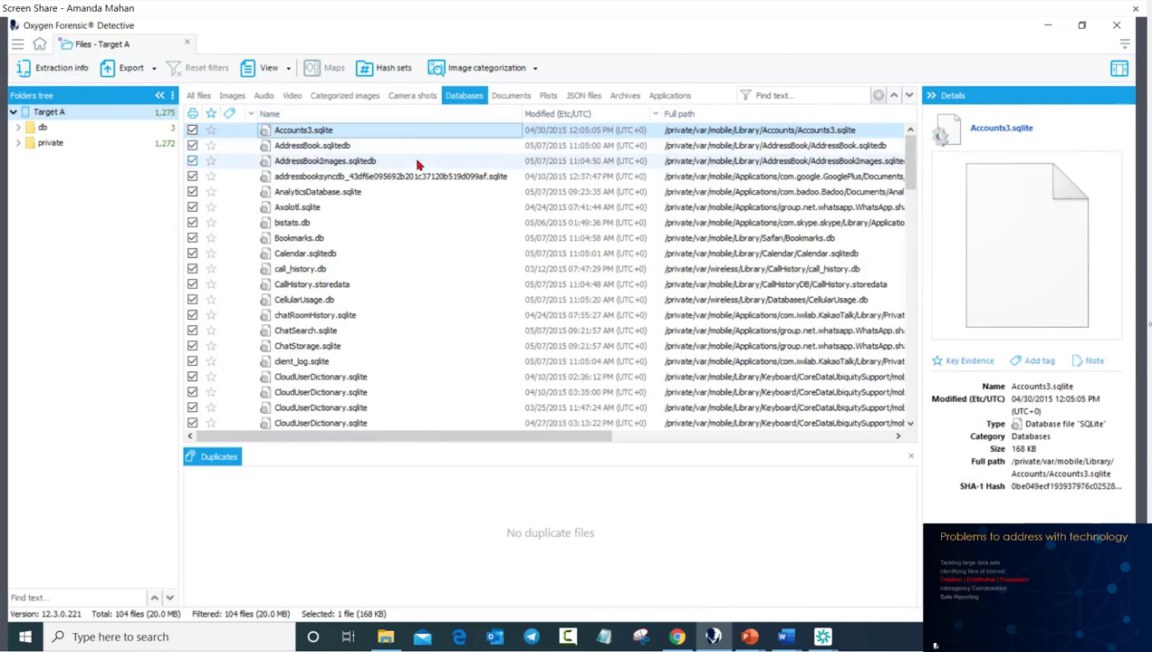
pyautogui.click(417, 161)
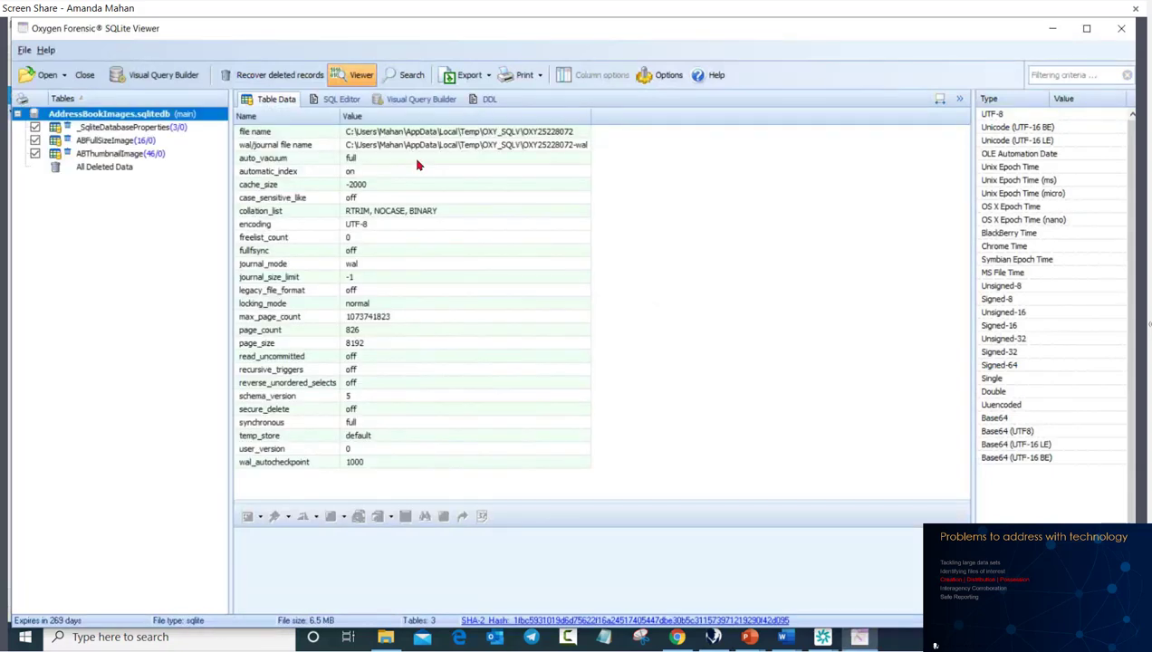
pyautogui.click(106, 156)
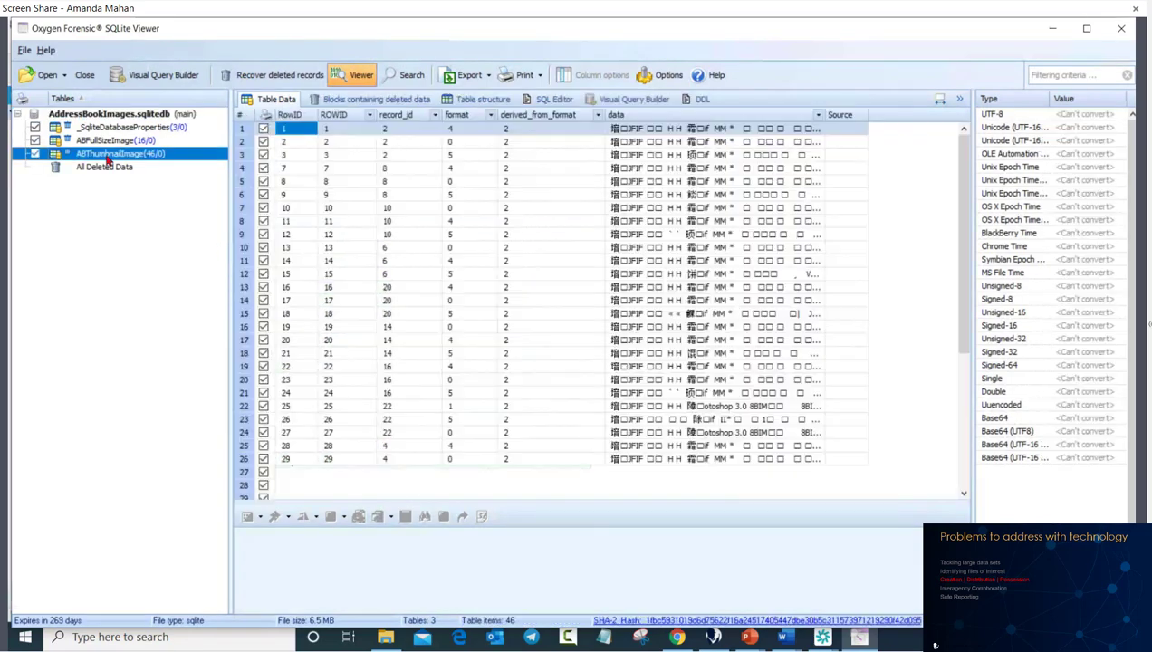
pyautogui.click(175, 129)
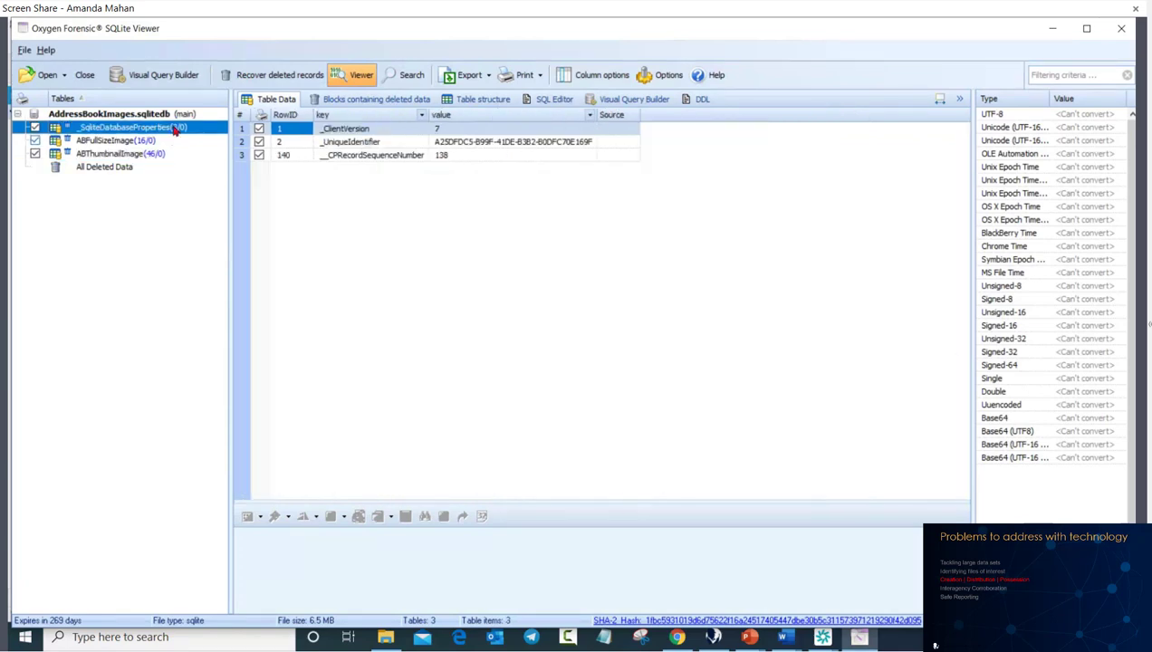
pyautogui.click(71, 99)
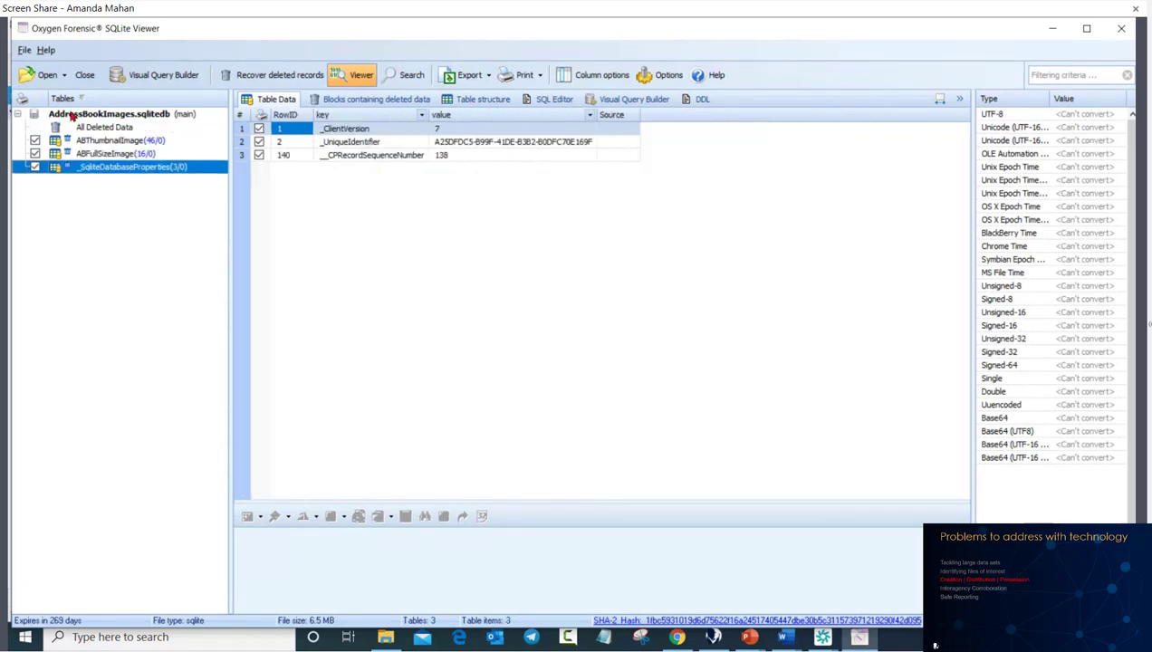
pyautogui.click(71, 116)
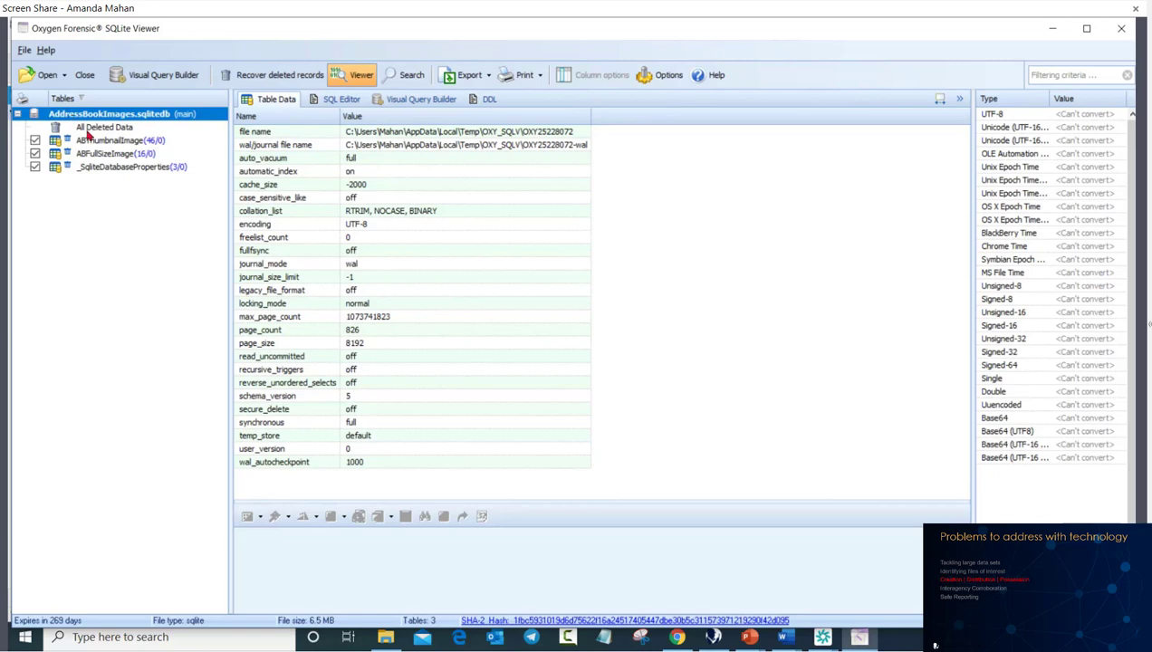
# Step: Inspect the image data stored in the row with RowID 30 of the ABThumbnailImage table
pyautogui.click(94, 141)
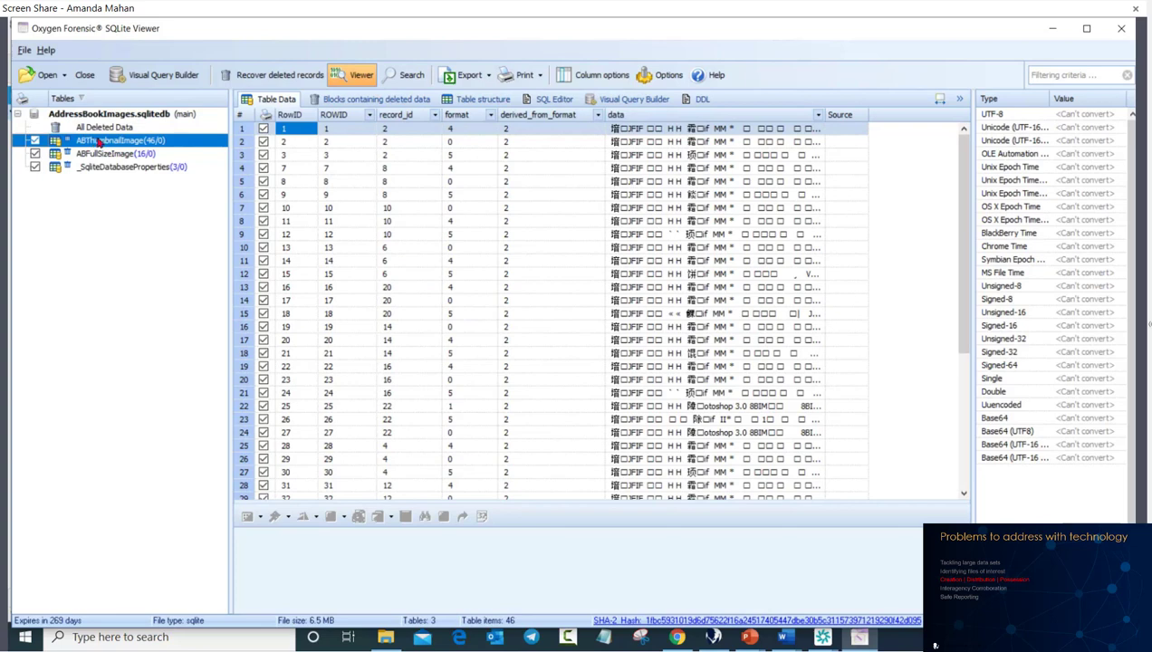
pyautogui.click(818, 116)
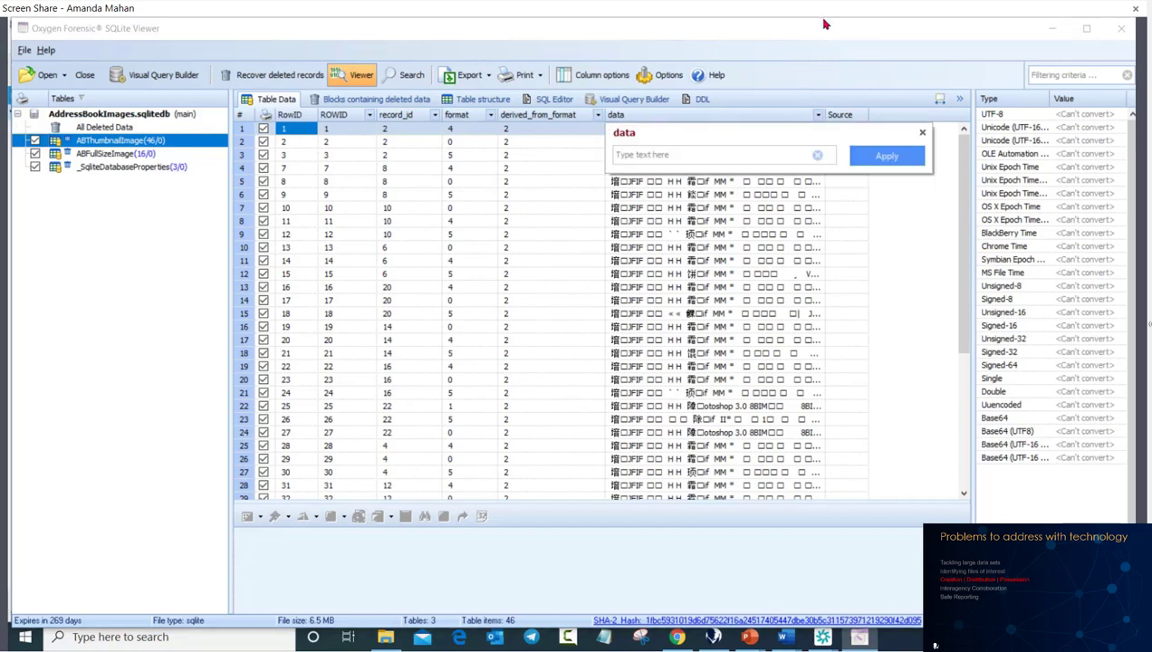
pyautogui.scroll(-4, 786, 245)
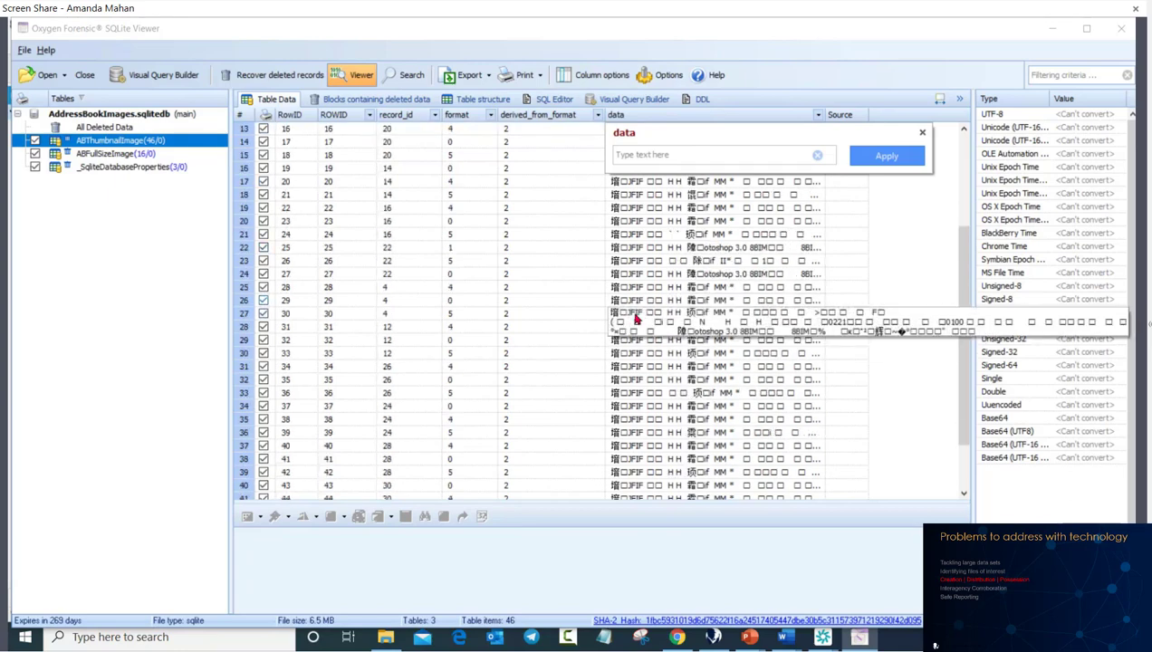
pyautogui.click(635, 316)
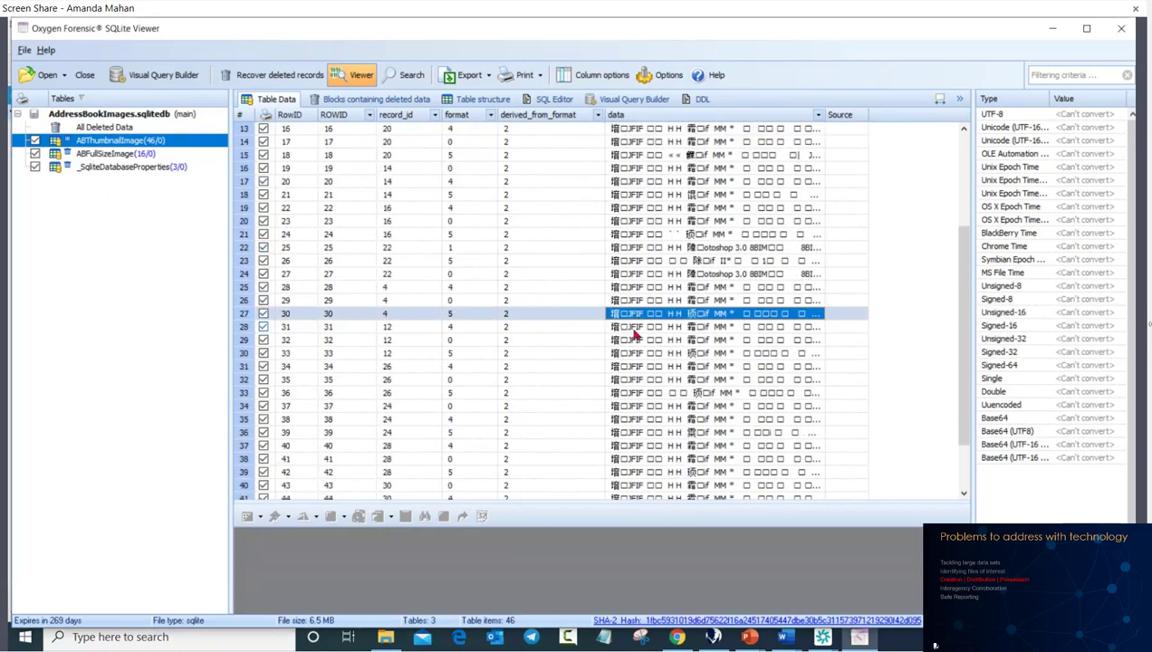
# Step: Enlarge the image preview area below the ABThumbnailImage rows and view the picture stored in the row with RowID 24
pyautogui.scroll(-2, 629, 348)
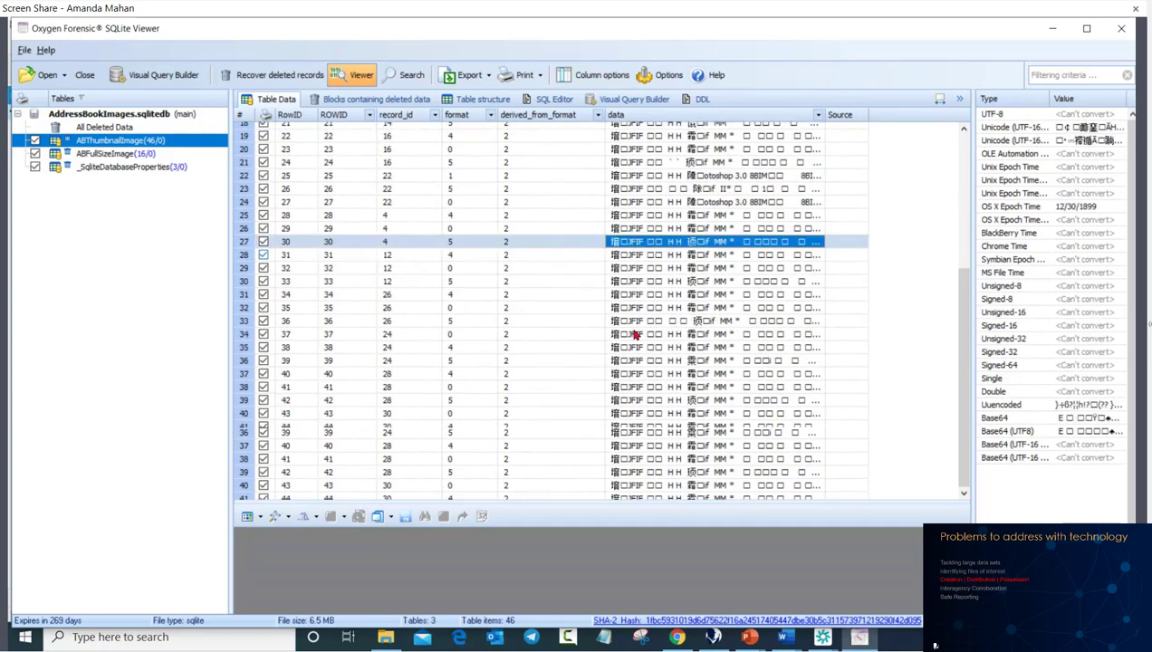
pyautogui.moveTo(599, 400); pyautogui.dragTo(603, 275)
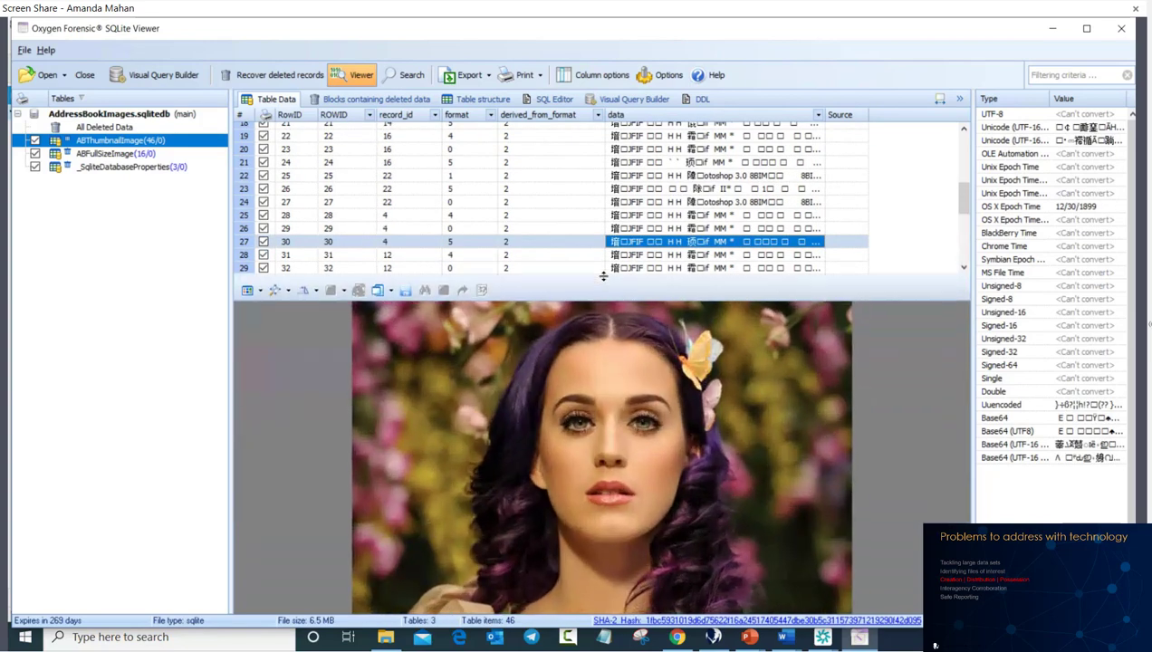
pyautogui.click(652, 164)
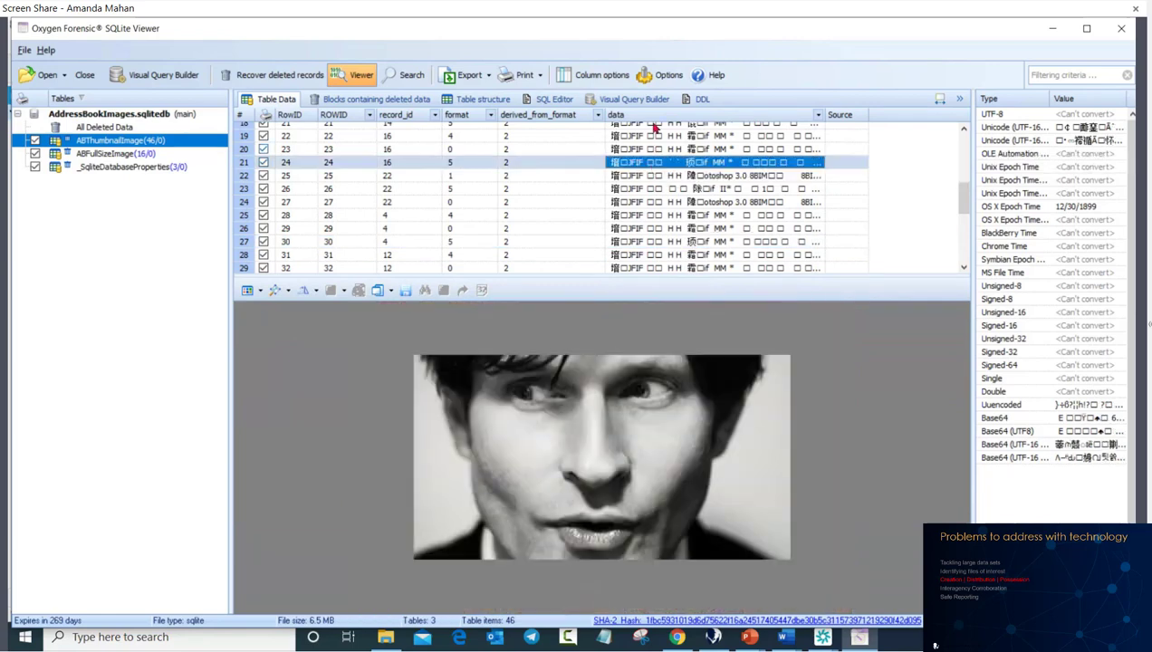
# Step: View the pictures stored in RowIDs 31 through 34 and switch back to the Target A files in Oxygen Forensic Detective
pyautogui.click(646, 255)
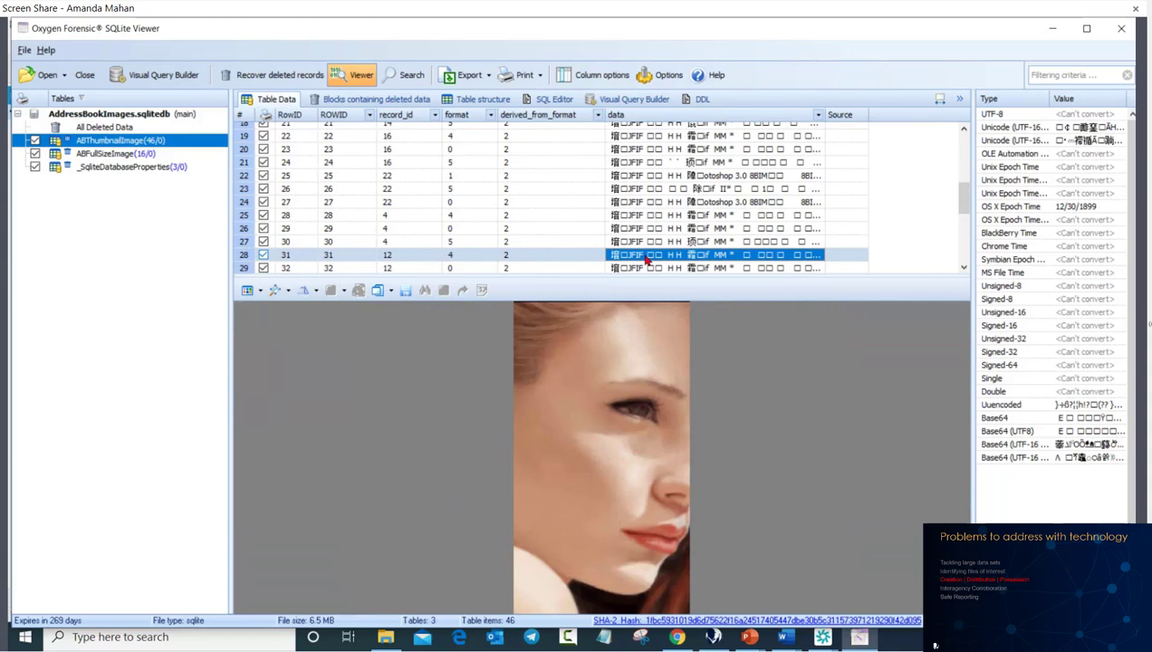
pyautogui.press('Down')
pyautogui.press('Down')
pyautogui.press('Down')
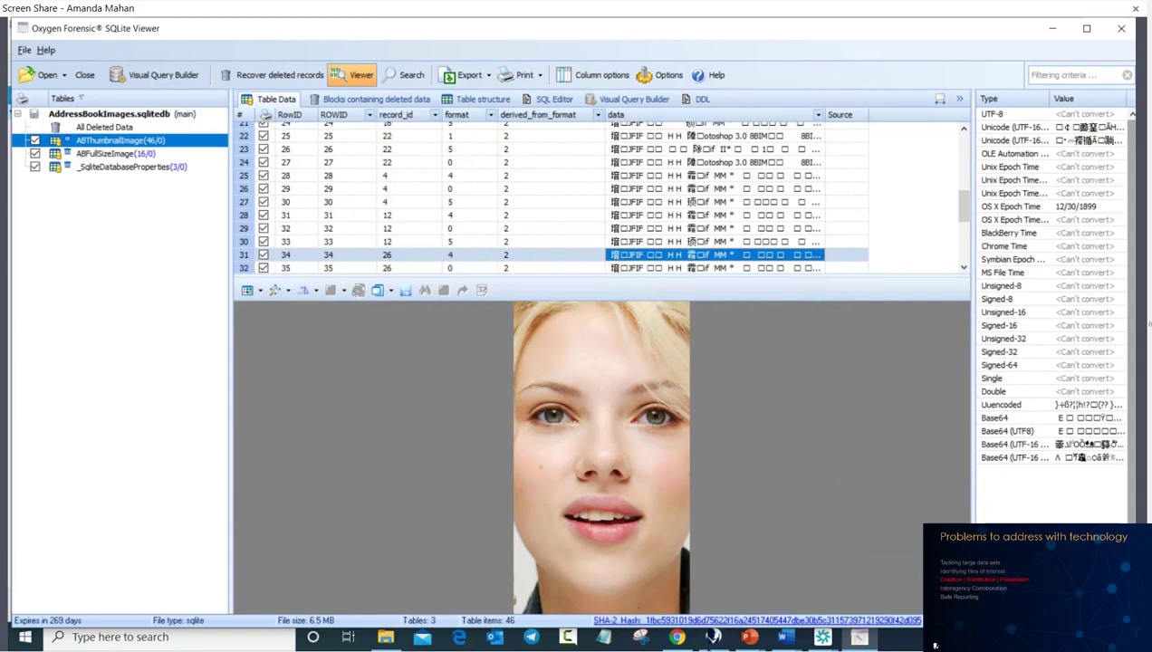
pyautogui.click(713, 636)
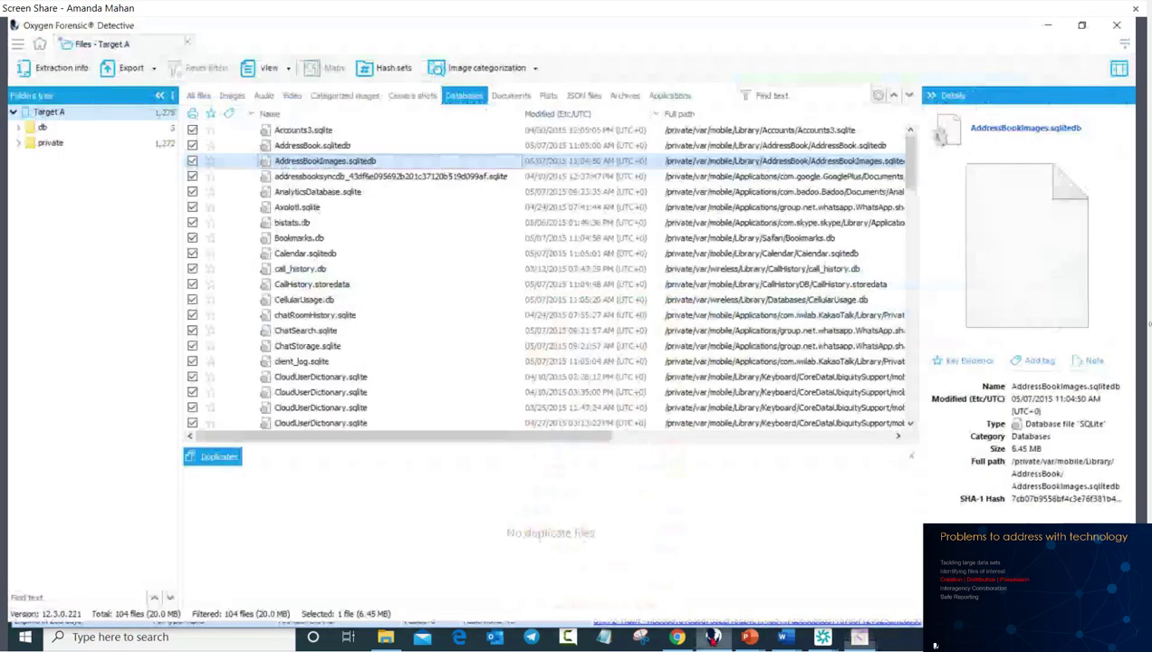